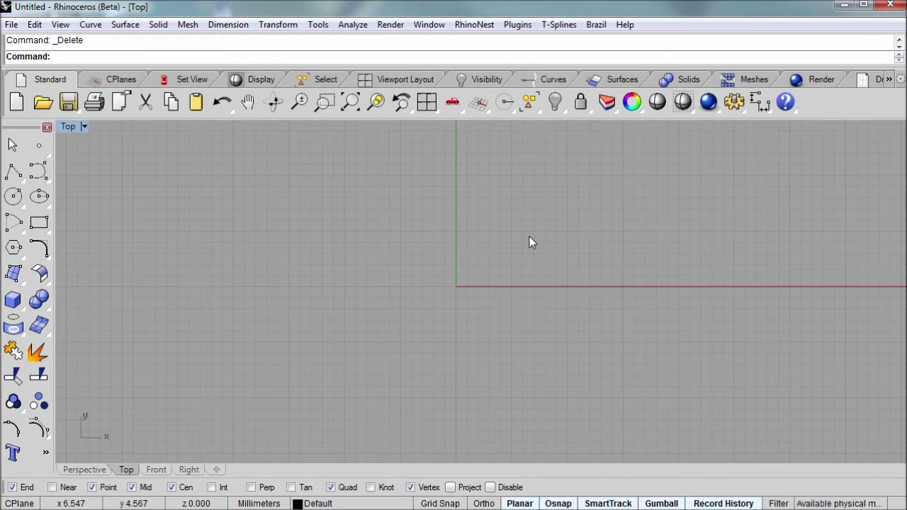
Draw a circle centred at the origin (0) with a clicked radius in the Top view.
{"action": "left_click", "coordinate": [15, 197]}
{"action": "type", "text": "0"}
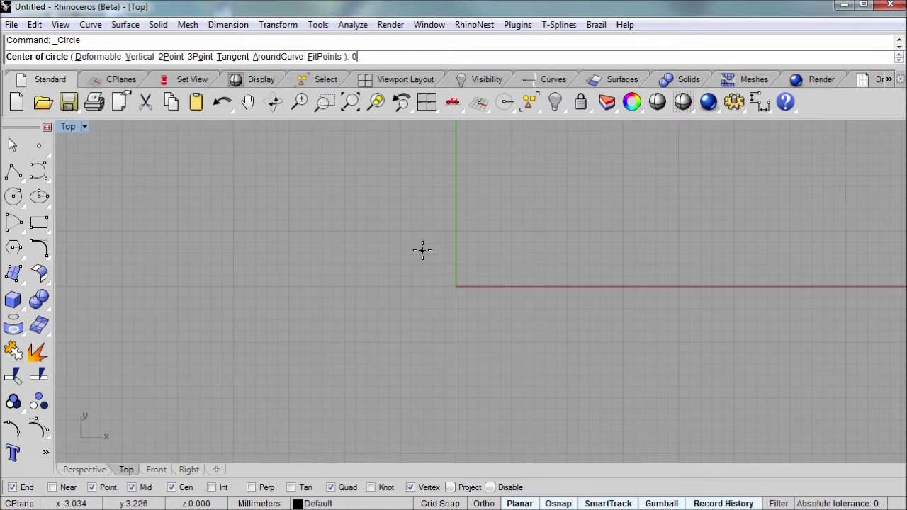
{"action": "key", "text": "Return"}
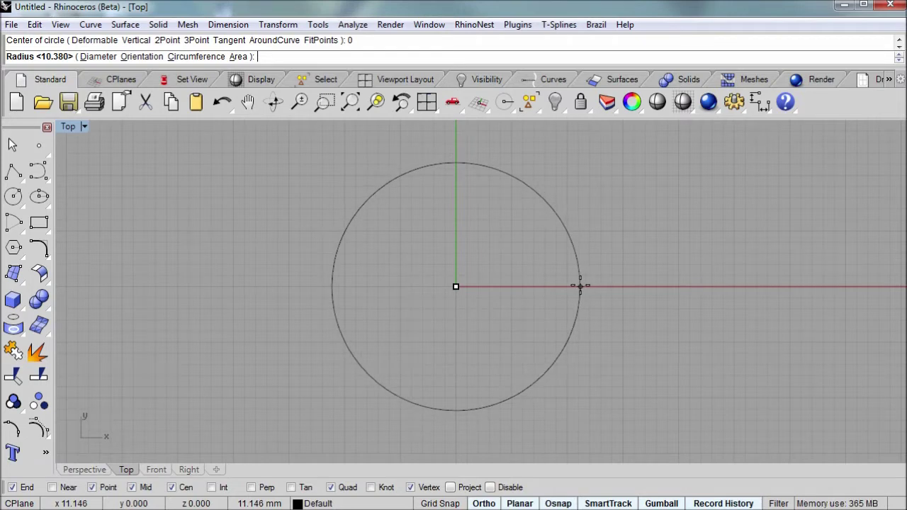
{"action": "left_click", "coordinate": [580, 291]}
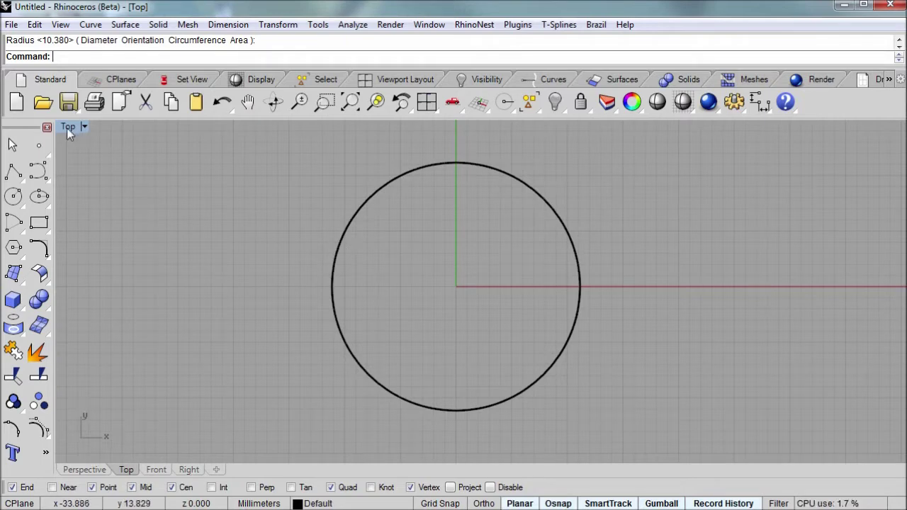
{"action": "right_click_drag", "start_coordinate": [427, 281], "coordinate": [286, 327]}
Draw a four-point curve from the circle's left quadrant sweeping up and out to the upper right.
{"action": "scroll", "coordinate": [393, 298], "scroll_direction": "down", "scroll_amount": 3}
{"action": "left_click", "coordinate": [39, 171]}
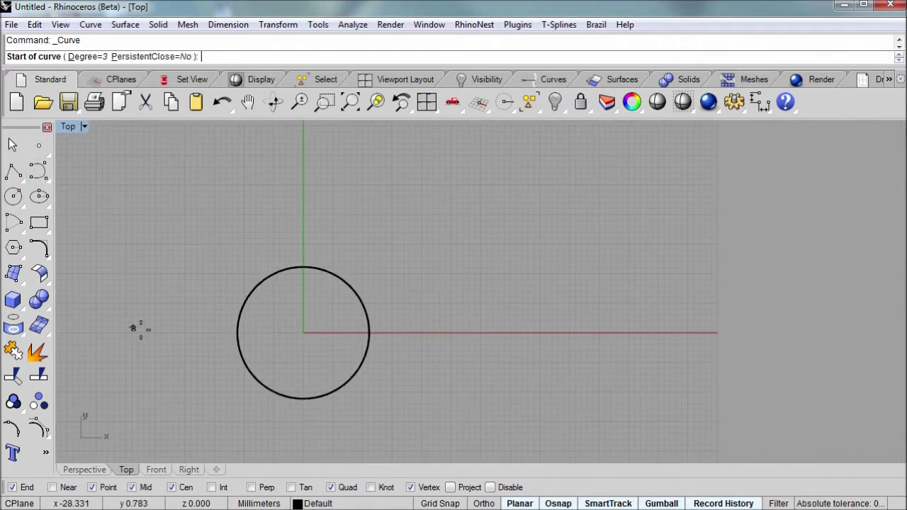
{"action": "left_click", "coordinate": [237, 332]}
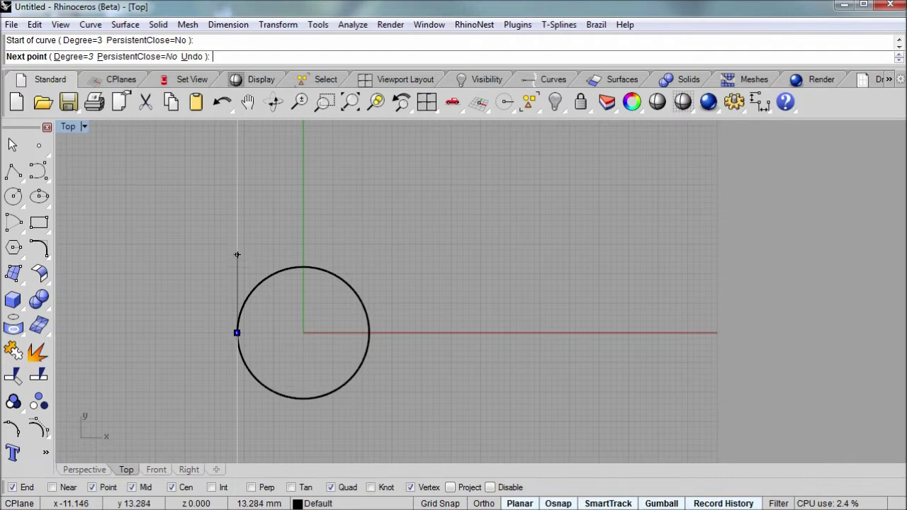
{"action": "left_click", "coordinate": [236, 255]}
{"action": "left_click", "coordinate": [303, 200]}
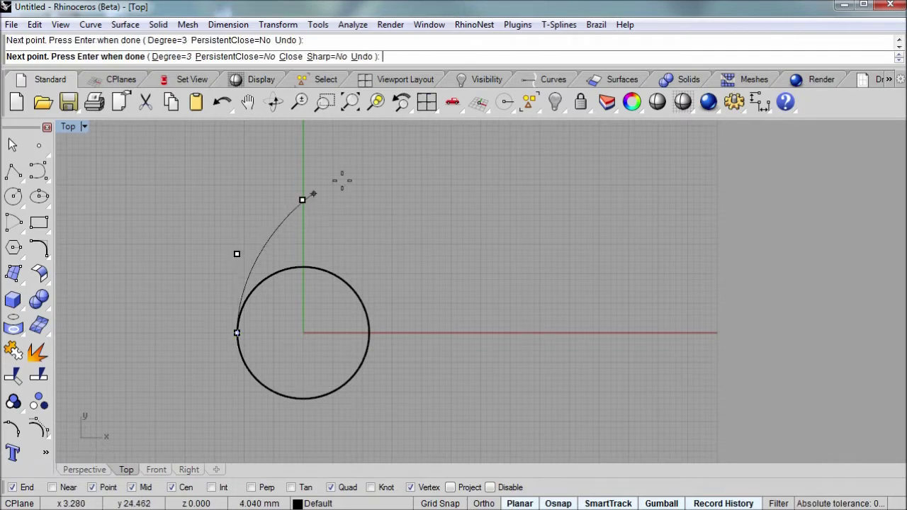
{"action": "left_click", "coordinate": [444, 159]}
{"action": "key", "text": "Return"}
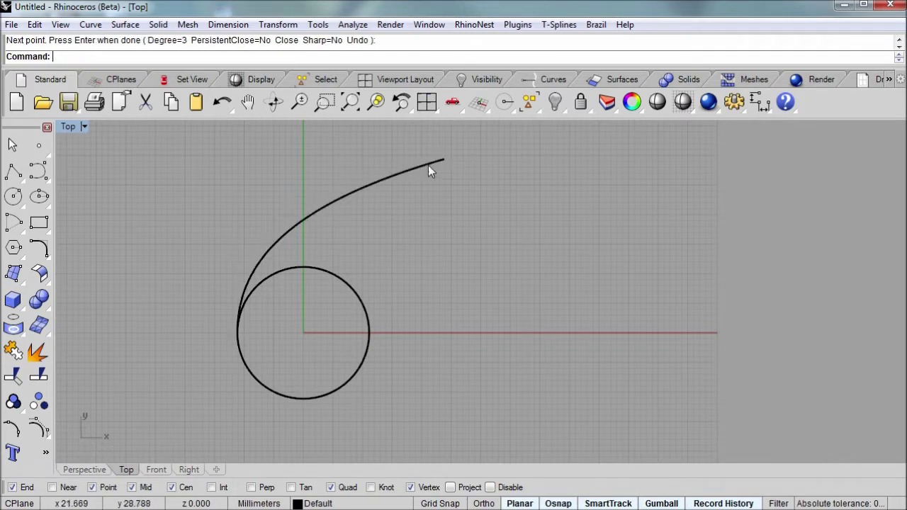
{"action": "left_click", "coordinate": [428, 167]}
Show the curve's control points and raise its upper point and end point up and right.
{"action": "key", "text": "F10"}
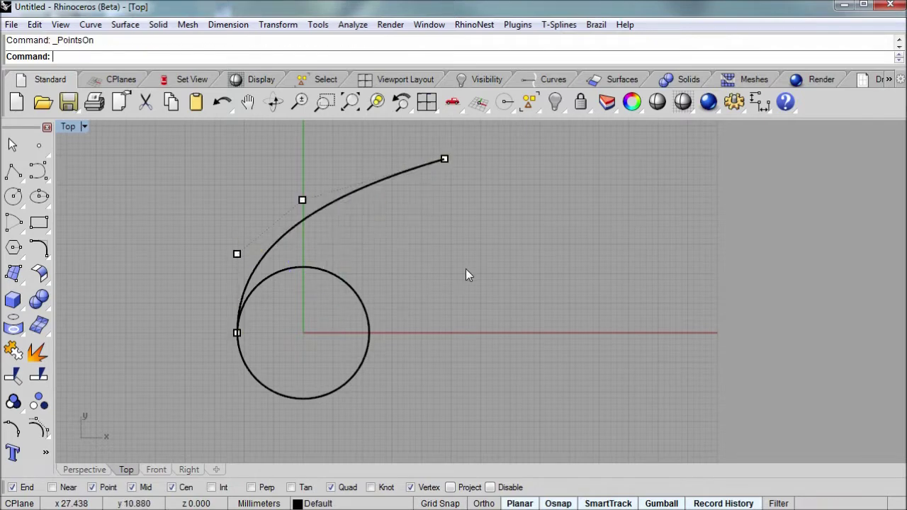
{"action": "mouse_move", "coordinate": [396, 262]}
{"action": "right_mouse_down"}
{"action": "mouse_move", "coordinate": [417, 257]}
{"action": "mouse_move", "coordinate": [432, 266]}
{"action": "right_mouse_up"}
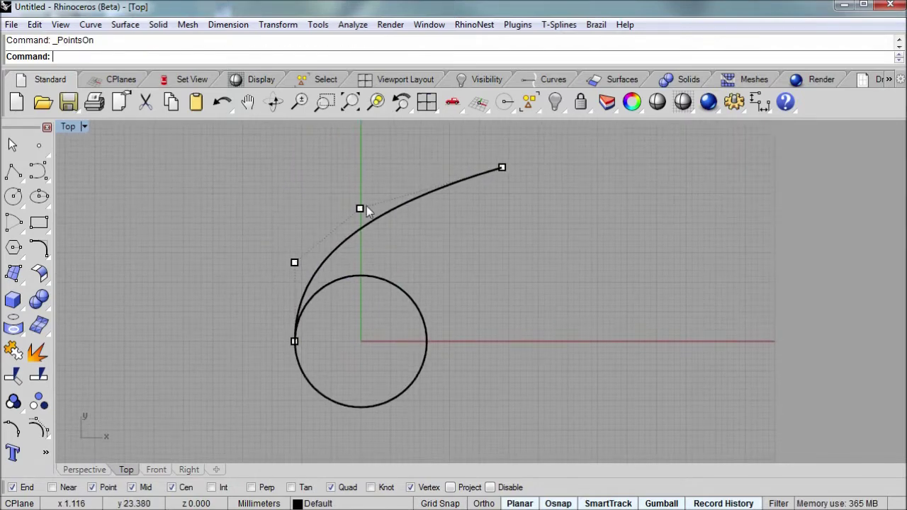
{"action": "left_click_drag", "start_coordinate": [359, 208], "coordinate": [363, 176]}
{"action": "left_click", "coordinate": [289, 182]}
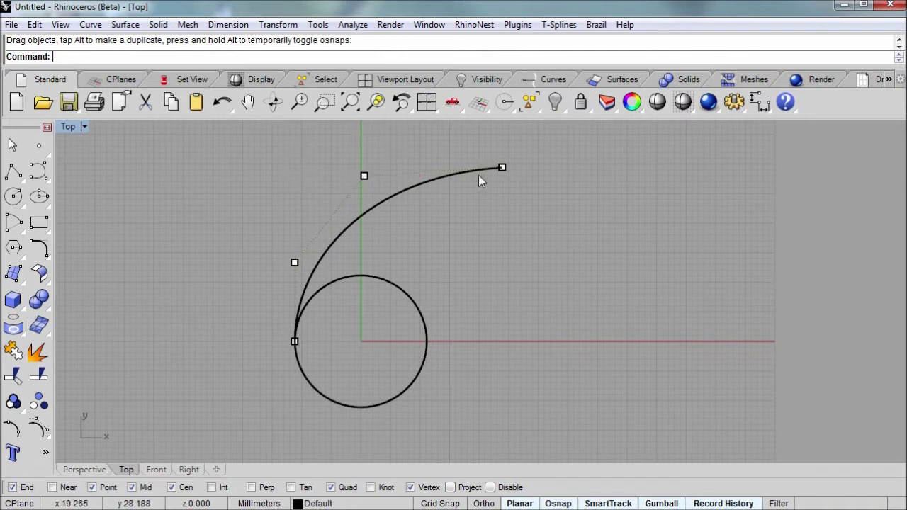
{"action": "right_click_drag", "start_coordinate": [481, 178], "coordinate": [474, 223]}
{"action": "left_click_drag", "start_coordinate": [482, 210], "coordinate": [502, 192]}
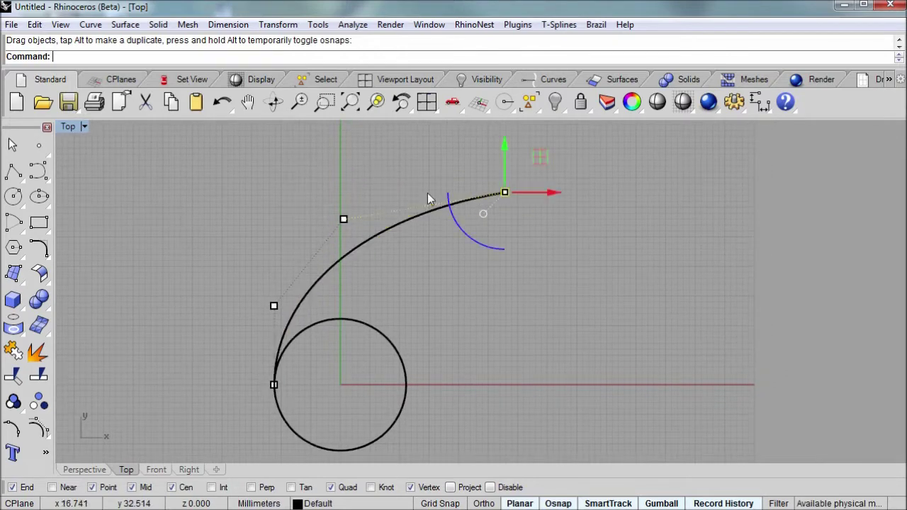
{"action": "left_click", "coordinate": [365, 182]}
{"action": "right_click_drag", "start_coordinate": [380, 225], "coordinate": [377, 193]}
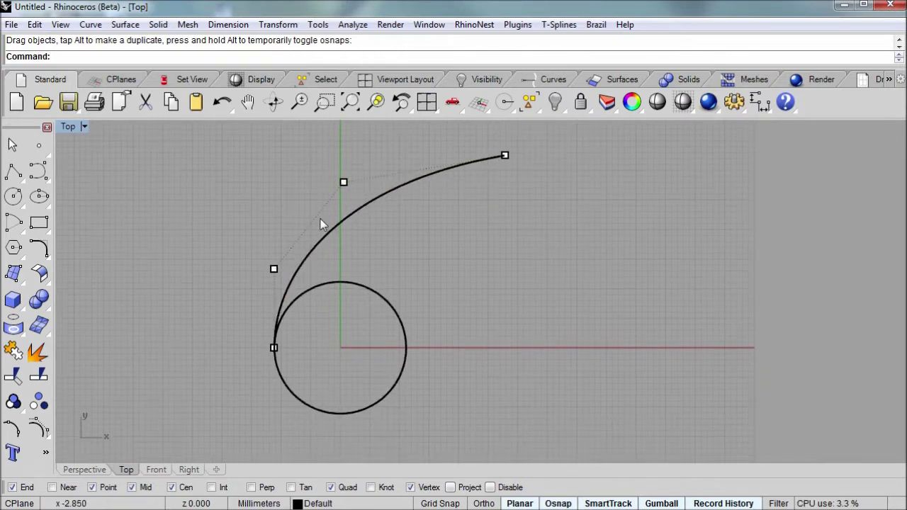
{"action": "right_click_drag", "start_coordinate": [362, 136], "coordinate": [314, 190]}
{"action": "scroll", "coordinate": [276, 220], "scroll_direction": "down", "scroll_amount": 2}
{"action": "right_click_drag", "start_coordinate": [277, 220], "coordinate": [252, 235]}
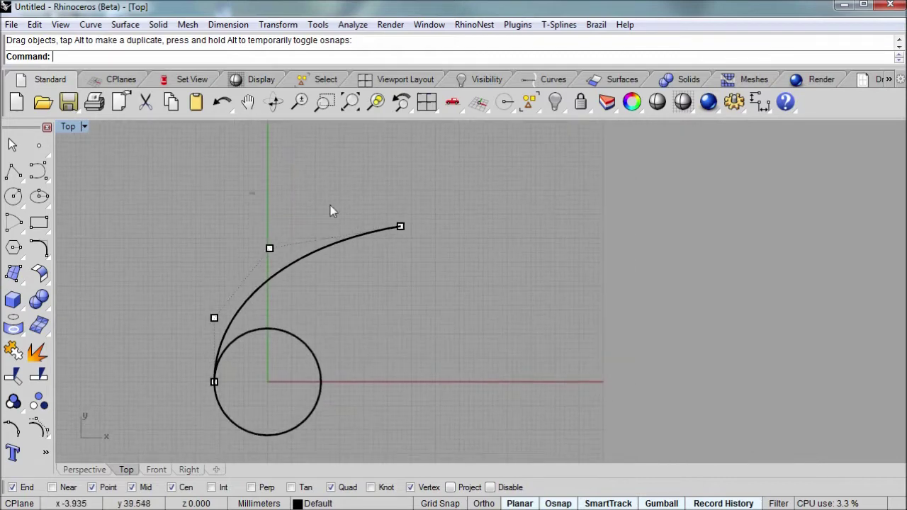
Shift the two upper points and the middle point to widen the sweep, then hide the points.
{"action": "left_click_drag", "start_coordinate": [248, 192], "coordinate": [460, 267]}
{"action": "left_click_drag", "start_coordinate": [378, 198], "coordinate": [400, 186]}
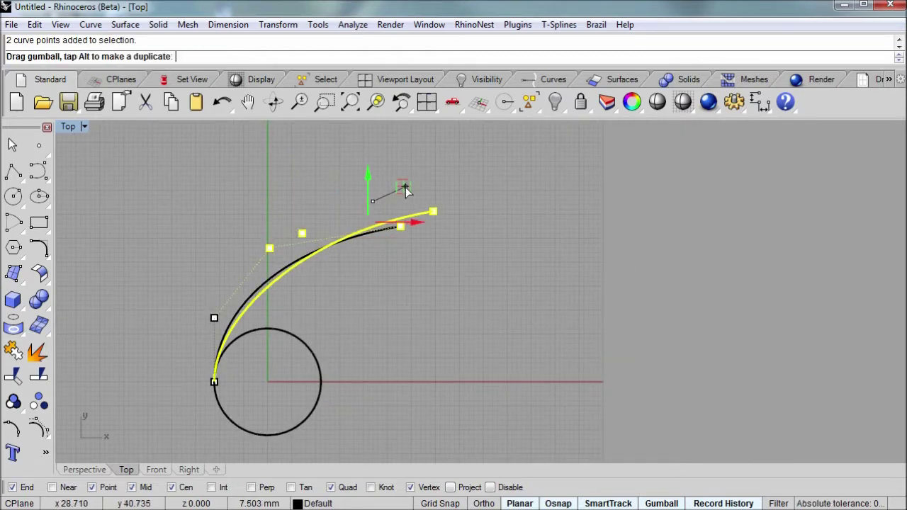
{"action": "left_click", "coordinate": [287, 190]}
{"action": "left_click_drag", "start_coordinate": [302, 233], "coordinate": [289, 220]}
{"action": "left_click", "coordinate": [188, 286]}
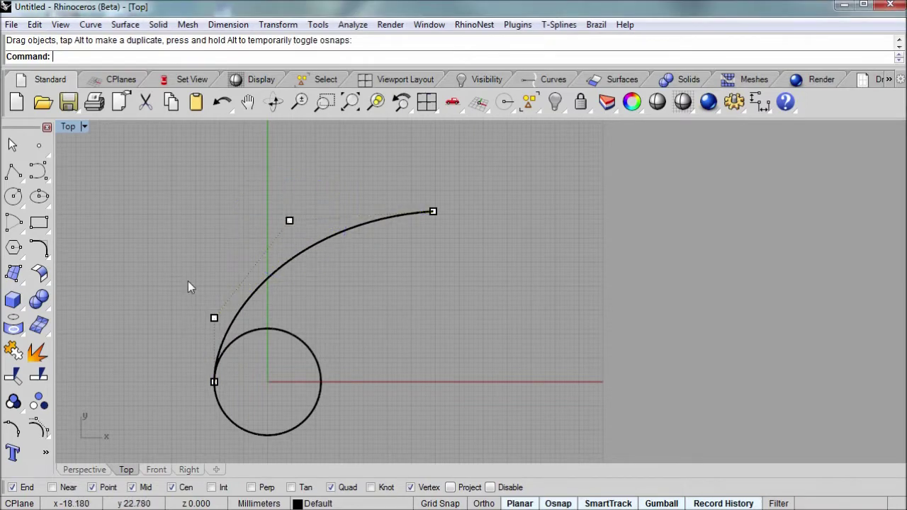
{"action": "right_click_drag", "start_coordinate": [225, 352], "coordinate": [219, 289]}
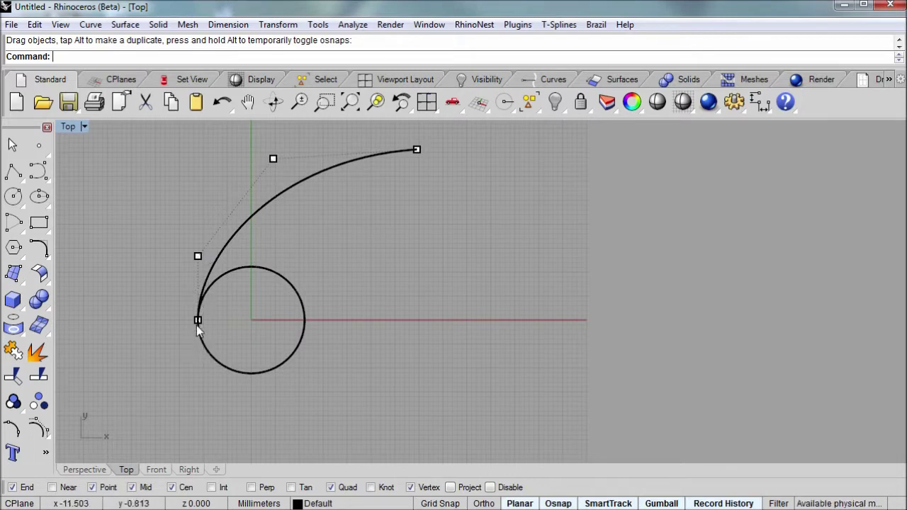
{"action": "right_click_drag", "start_coordinate": [248, 286], "coordinate": [230, 312]}
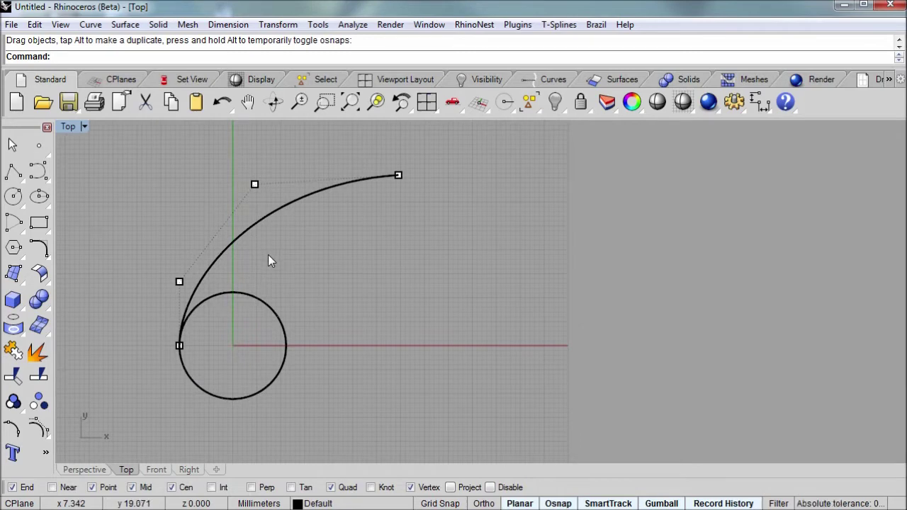
{"action": "key", "text": "F11"}
{"action": "right_click_drag", "start_coordinate": [262, 276], "coordinate": [312, 289]}
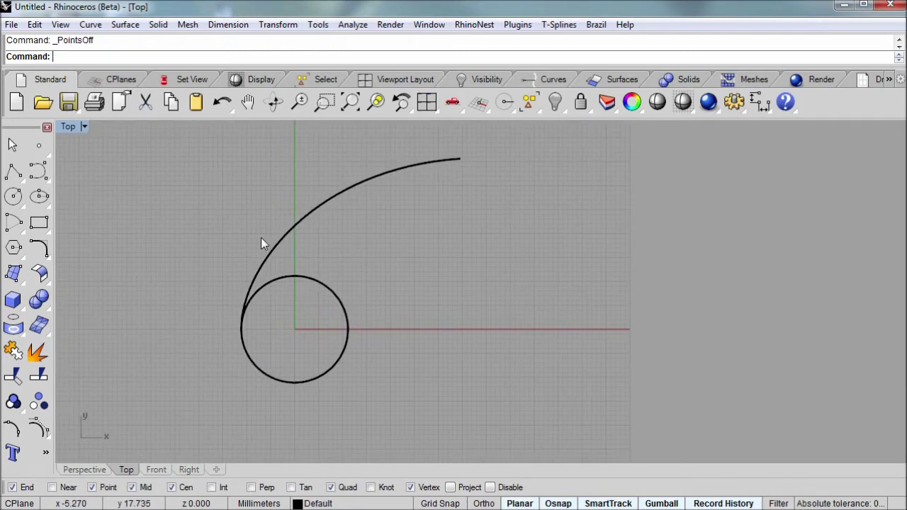
Copy the outer curve from the circle's left quadrant to the circle's centre.
{"action": "left_click", "coordinate": [293, 232]}
{"action": "type", "text": "Cop"}
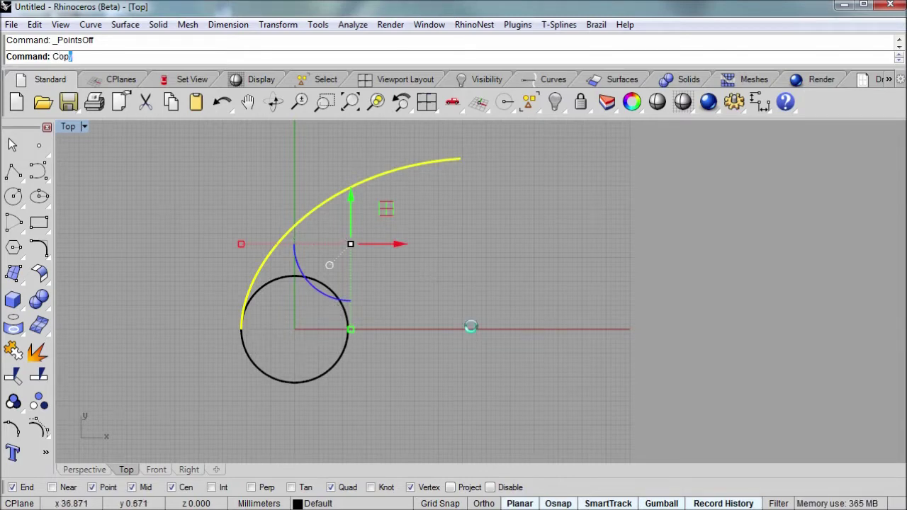
{"action": "key", "text": "Return"}
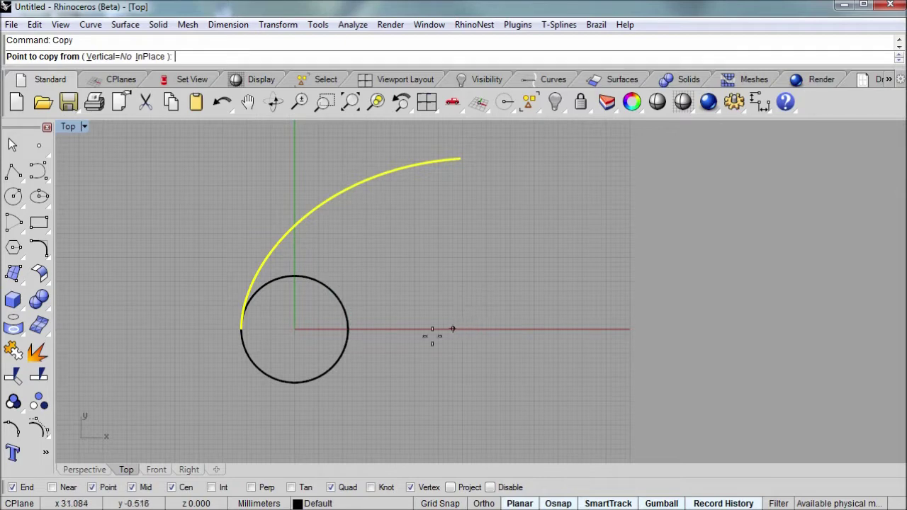
{"action": "left_click", "coordinate": [240, 328]}
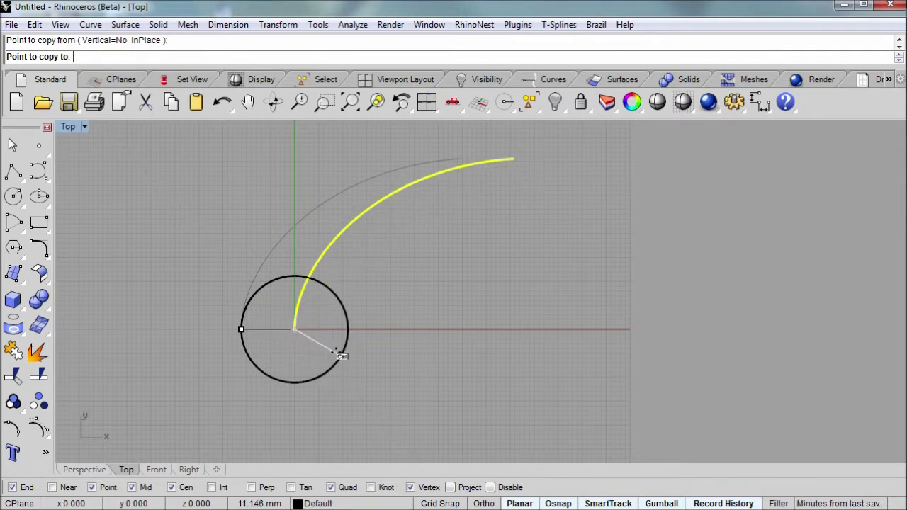
{"action": "left_click", "coordinate": [341, 355]}
{"action": "key", "text": "Return"}
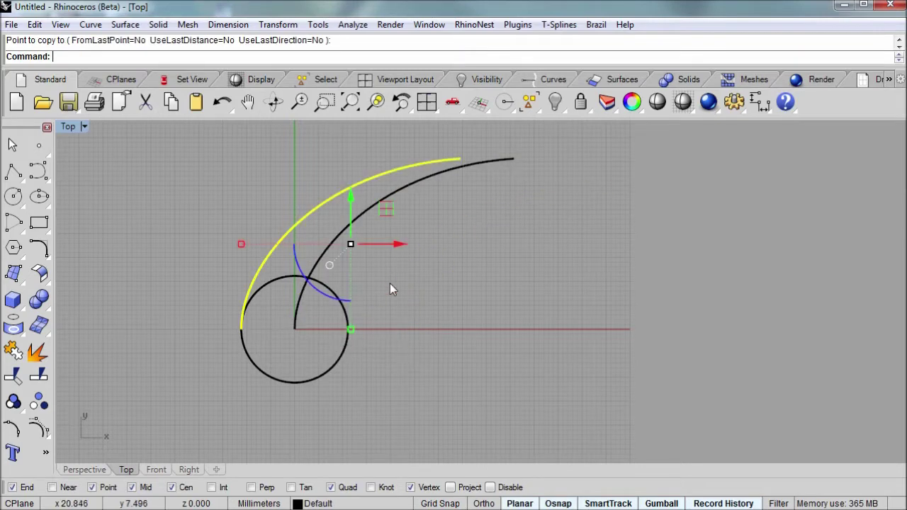
{"action": "key", "text": "Escape"}
Flatten the copied inner curve by moving its control points and end point downward.
{"action": "left_click", "coordinate": [425, 185]}
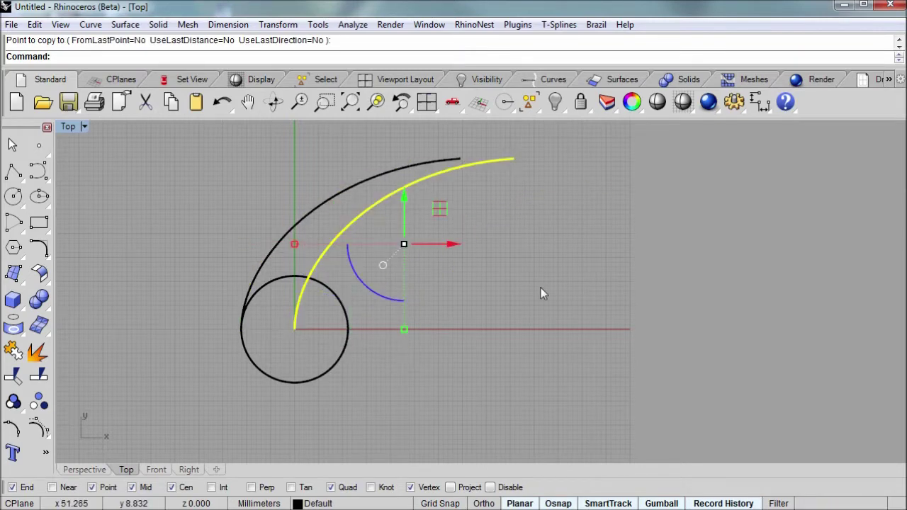
{"action": "key", "text": "F10"}
{"action": "left_click", "coordinate": [369, 168]}
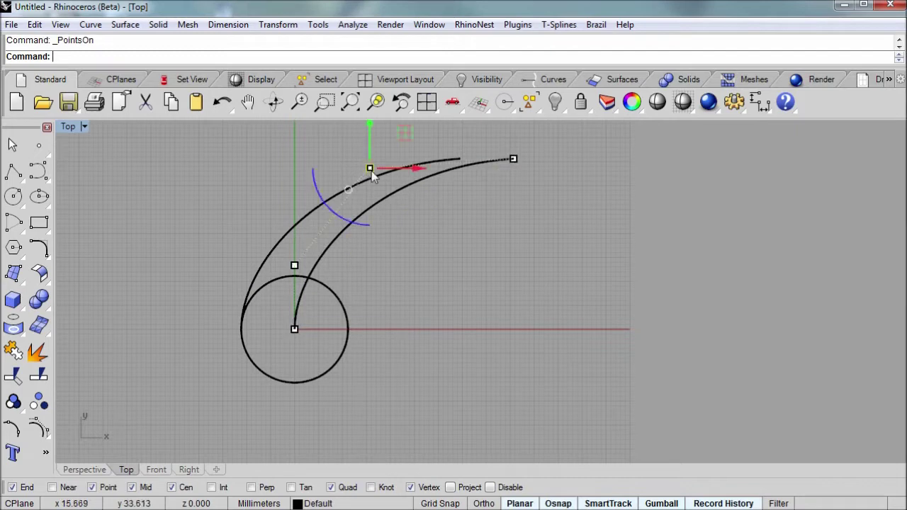
{"action": "left_click", "coordinate": [513, 159], "text": "shift"}
{"action": "right_click_drag", "start_coordinate": [504, 186], "coordinate": [505, 263]}
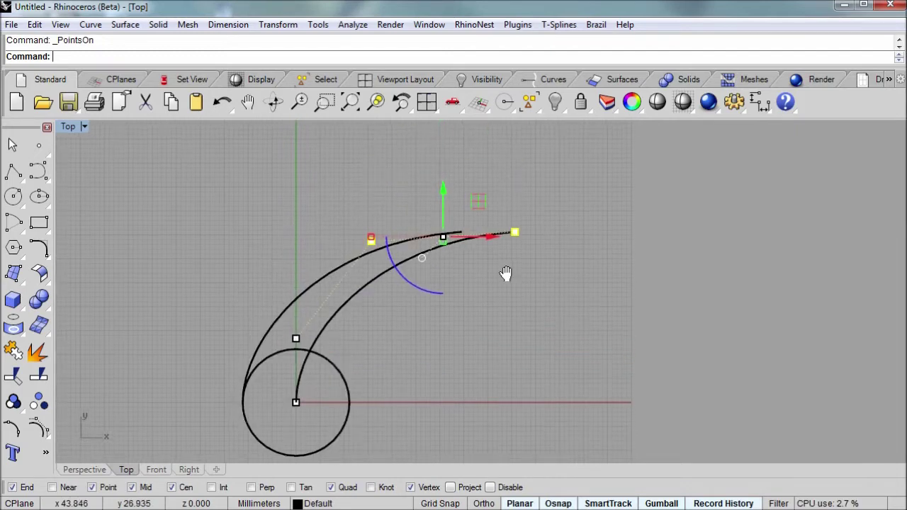
{"action": "left_click_drag", "start_coordinate": [482, 200], "coordinate": [504, 271]}
{"action": "left_click", "coordinate": [556, 300]}
{"action": "left_click", "coordinate": [533, 295]}
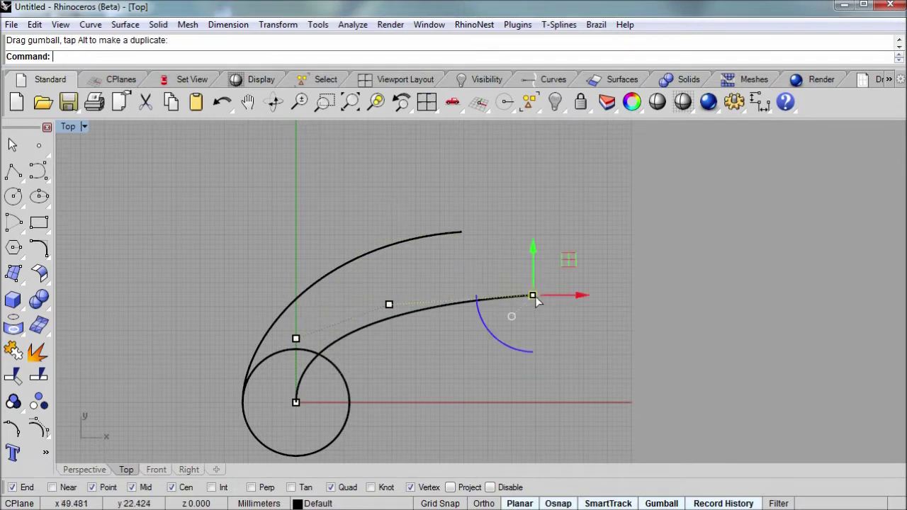
{"action": "left_click_drag", "start_coordinate": [565, 263], "coordinate": [548, 295]}
{"action": "left_click", "coordinate": [667, 283]}
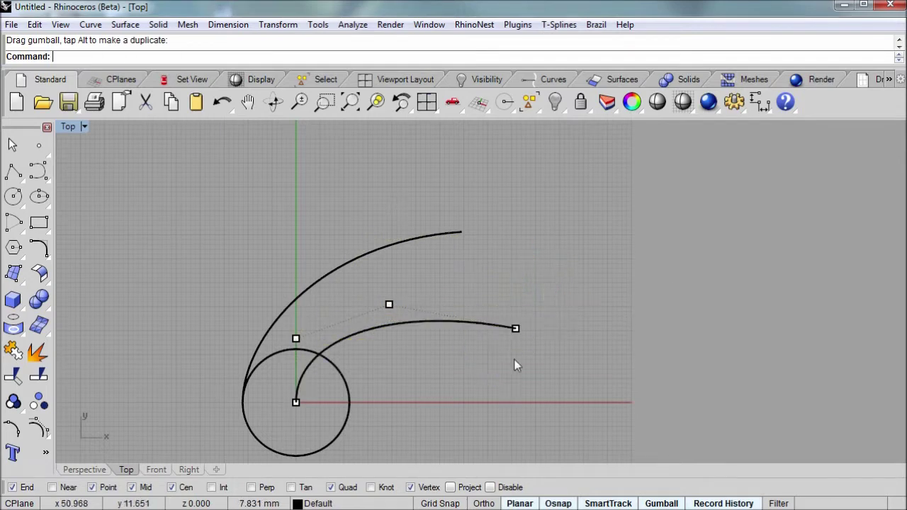
Hide the inner curve's control points and restore the four-viewport layout.
{"action": "right_click_drag", "start_coordinate": [479, 370], "coordinate": [514, 317]}
{"action": "key", "text": "F11"}
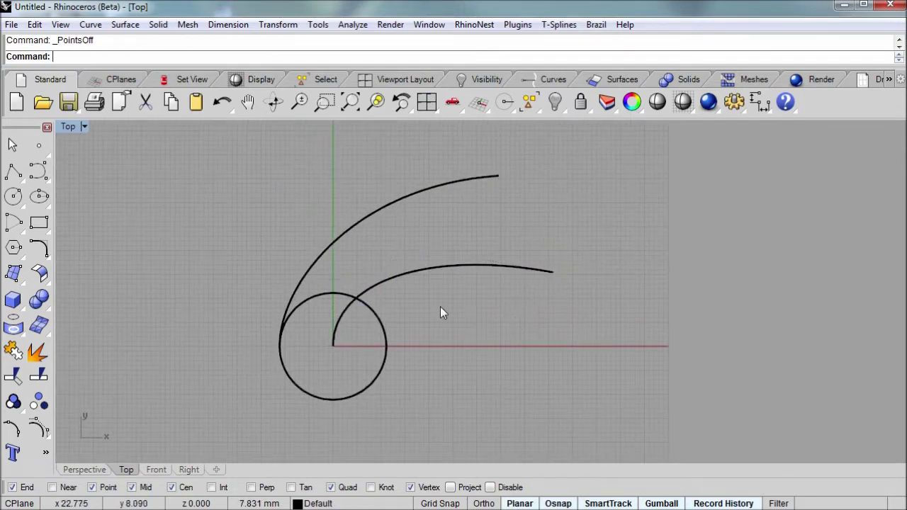
{"action": "right_click_drag", "start_coordinate": [440, 306], "coordinate": [456, 294]}
{"action": "scroll", "coordinate": [350, 290], "scroll_direction": "up", "scroll_amount": 1}
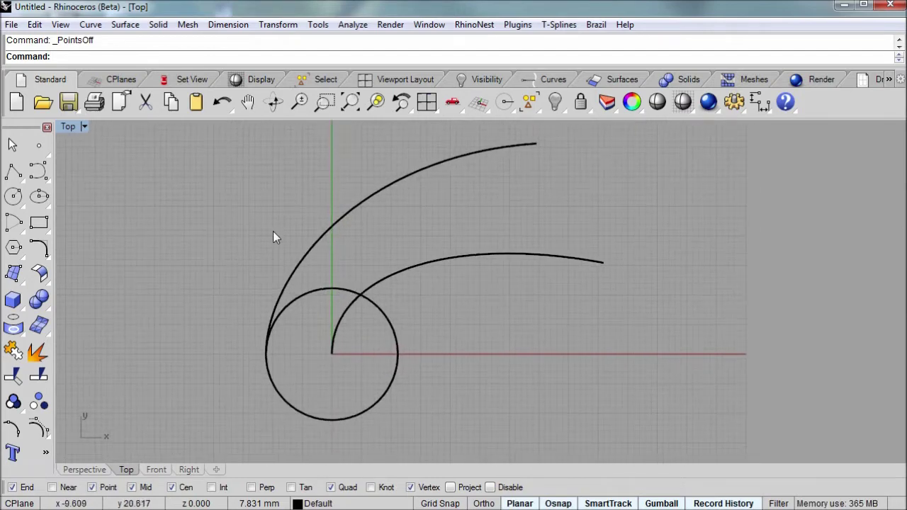
{"action": "scroll", "coordinate": [272, 230], "scroll_direction": "down", "scroll_amount": 1}
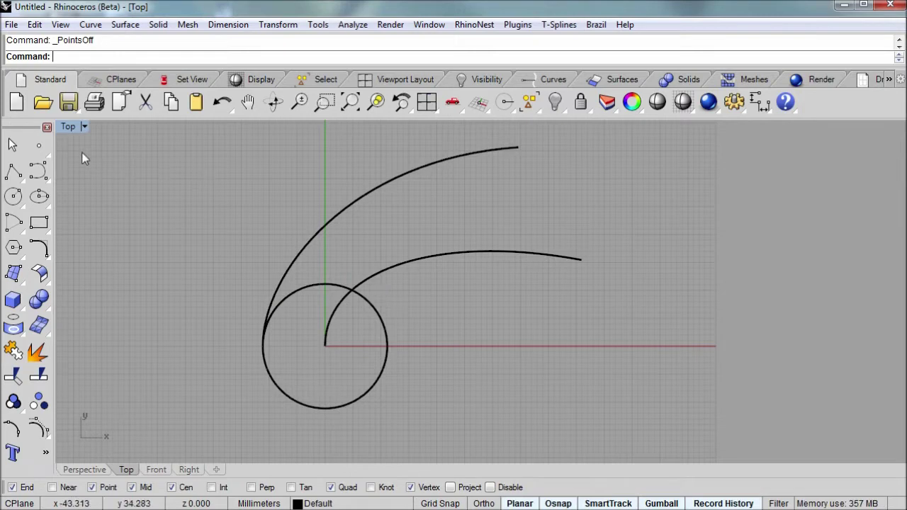
{"action": "double_click", "coordinate": [69, 129]}
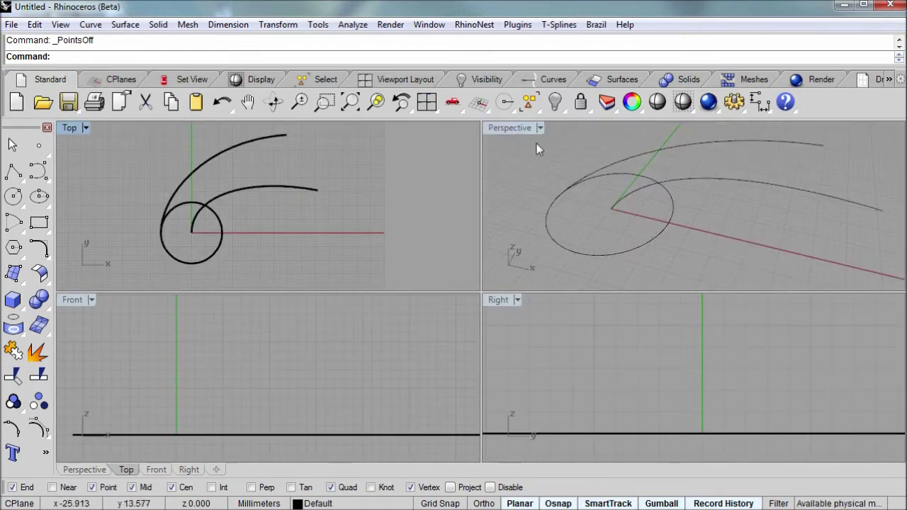
With Perspective active, turn off the Quad, Mid and Cen osnaps and start a new control-point curve.
{"action": "left_click", "coordinate": [525, 128]}
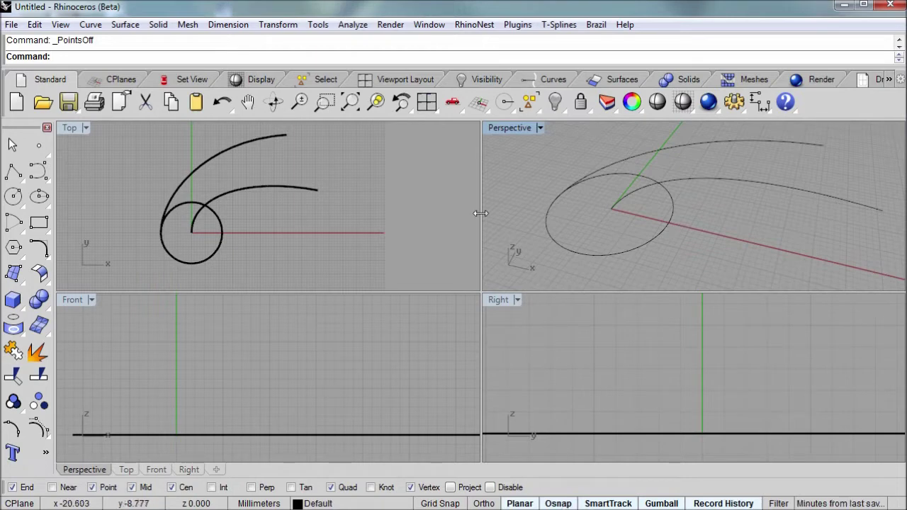
{"action": "left_click", "coordinate": [332, 487]}
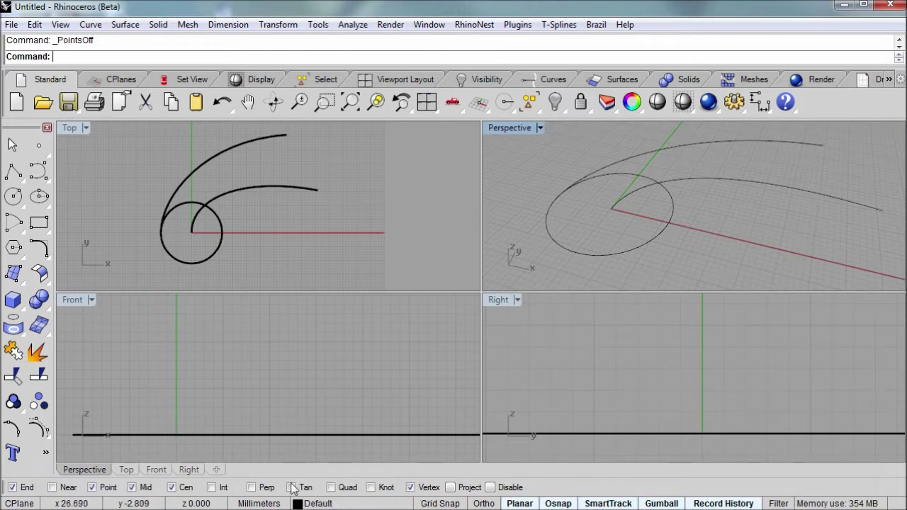
{"action": "left_click", "coordinate": [143, 489]}
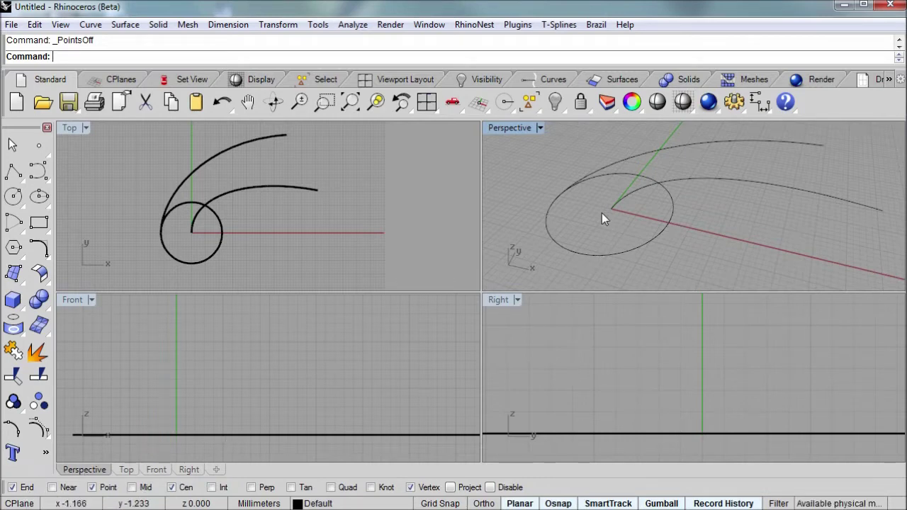
{"action": "left_click", "coordinate": [41, 171]}
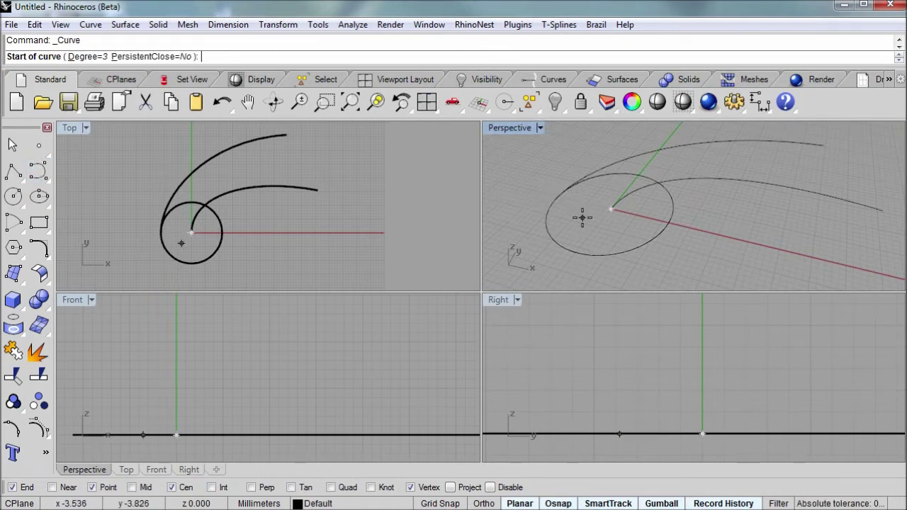
{"action": "left_click", "coordinate": [183, 487]}
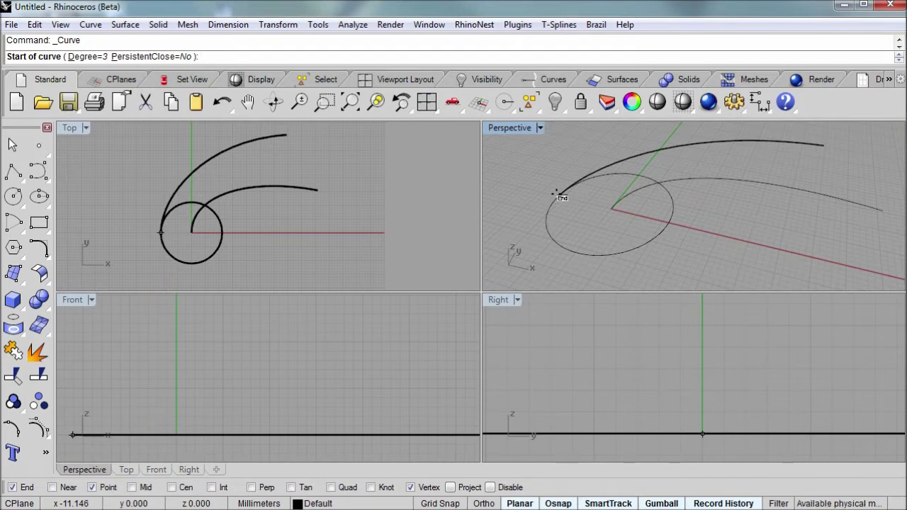
Draw an arch from the outer spiral's end, raised in the Front view, down to the inner spiral's end.
{"action": "left_click", "coordinate": [557, 195]}
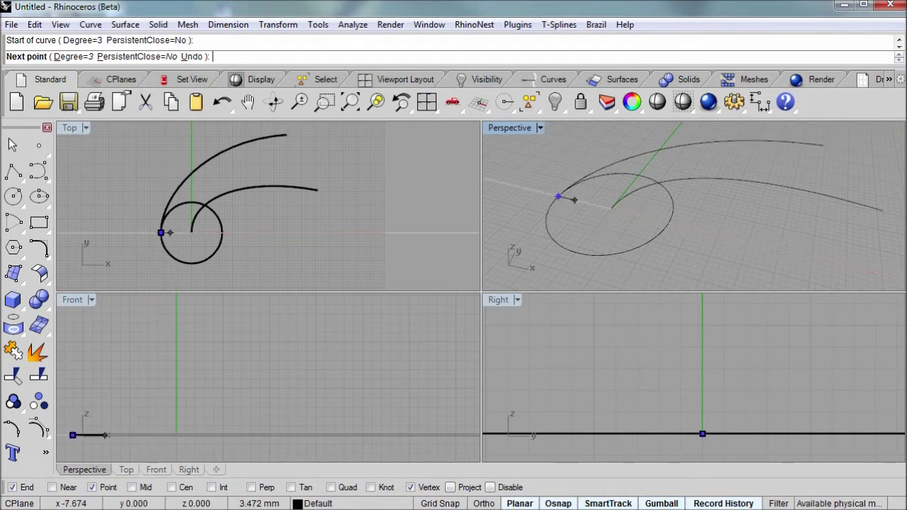
{"action": "right_click_drag", "start_coordinate": [197, 365], "coordinate": [291, 364]}
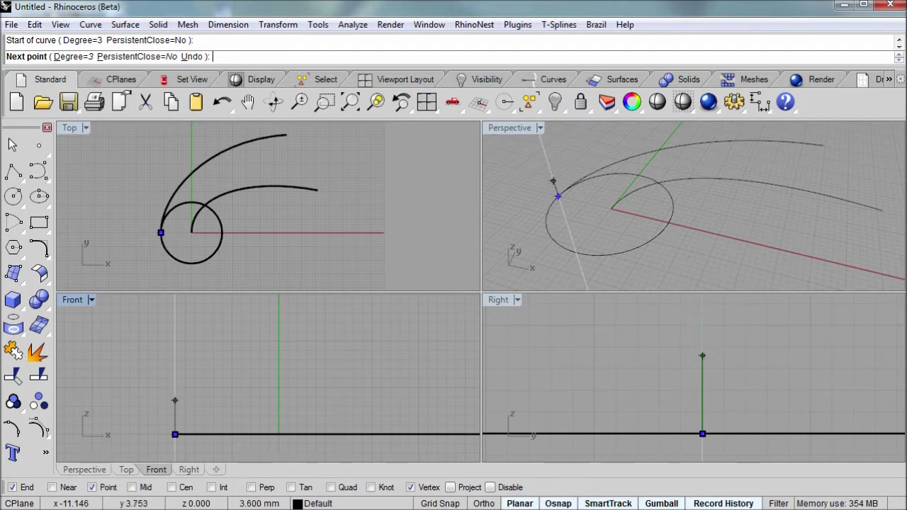
{"action": "left_click", "coordinate": [175, 351]}
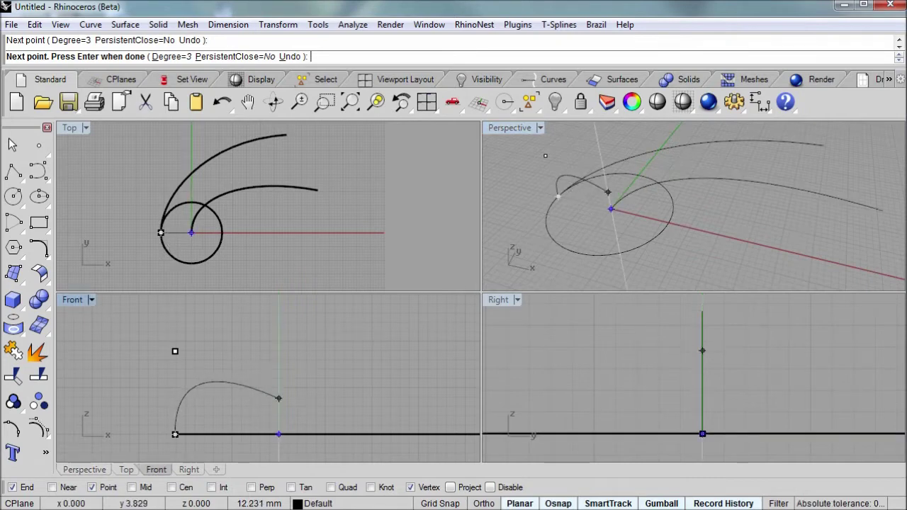
{"action": "left_click", "coordinate": [278, 382]}
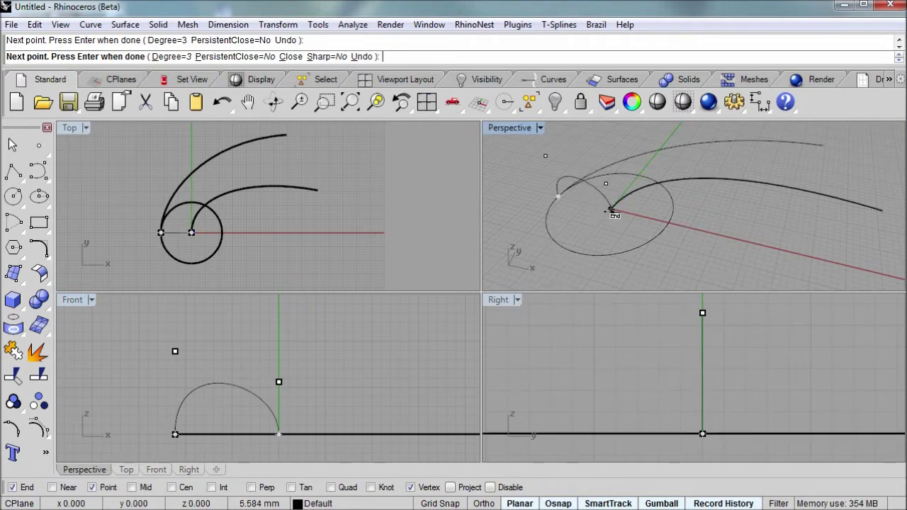
{"action": "left_click", "coordinate": [611, 211]}
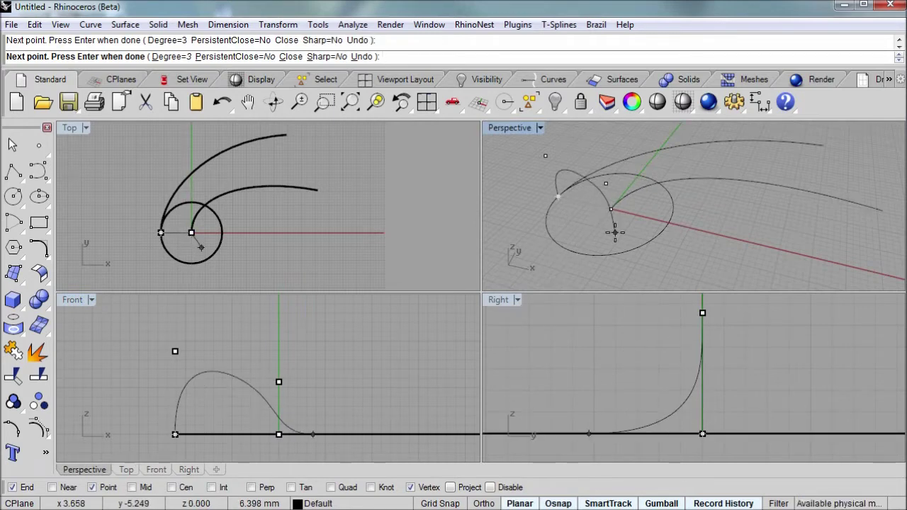
{"action": "key", "text": "Return"}
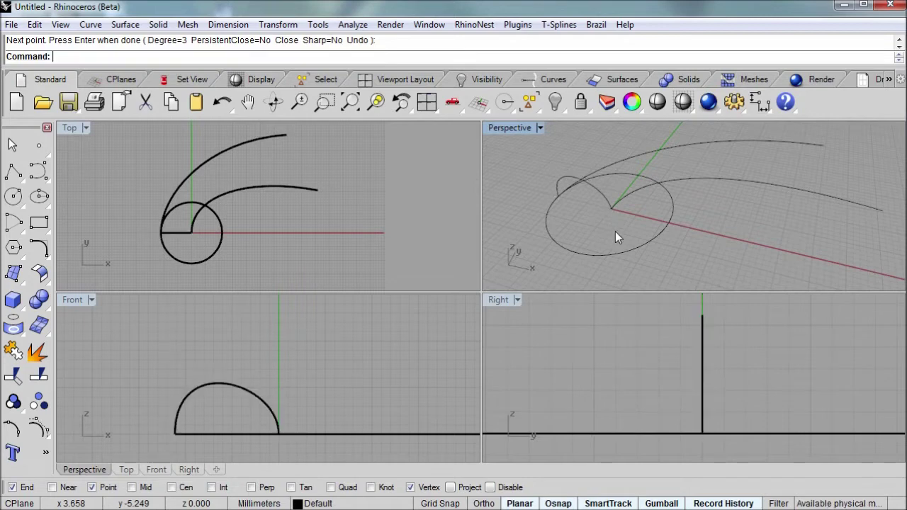
Maximize Perspective and orbit around the arch with its control points shown, then hidden.
{"action": "left_click", "coordinate": [603, 193]}
{"action": "double_click", "coordinate": [509, 128]}
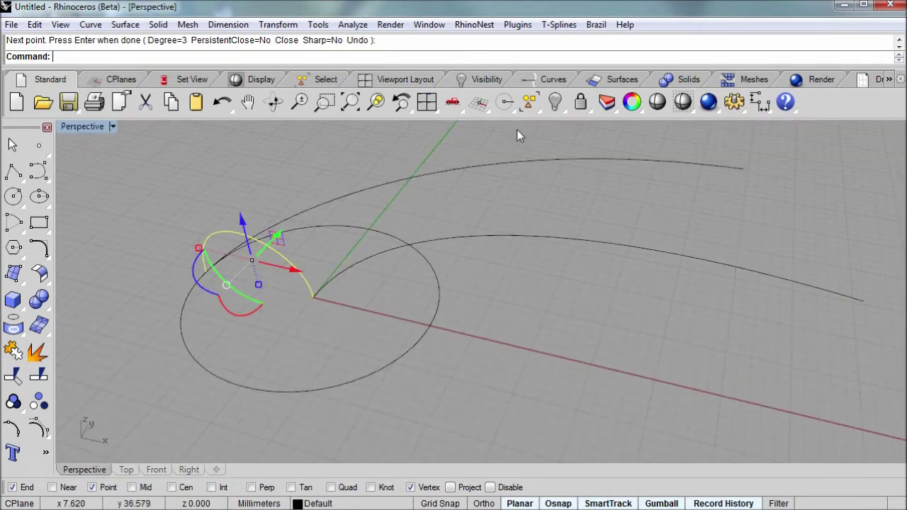
{"action": "mouse_move", "coordinate": [340, 279]}
{"action": "right_mouse_down"}
{"action": "mouse_move", "coordinate": [347, 289]}
{"action": "mouse_move", "coordinate": [262, 262]}
{"action": "mouse_move", "coordinate": [311, 257]}
{"action": "mouse_move", "coordinate": [280, 257]}
{"action": "mouse_move", "coordinate": [326, 304]}
{"action": "right_mouse_up"}
{"action": "key", "text": "F10"}
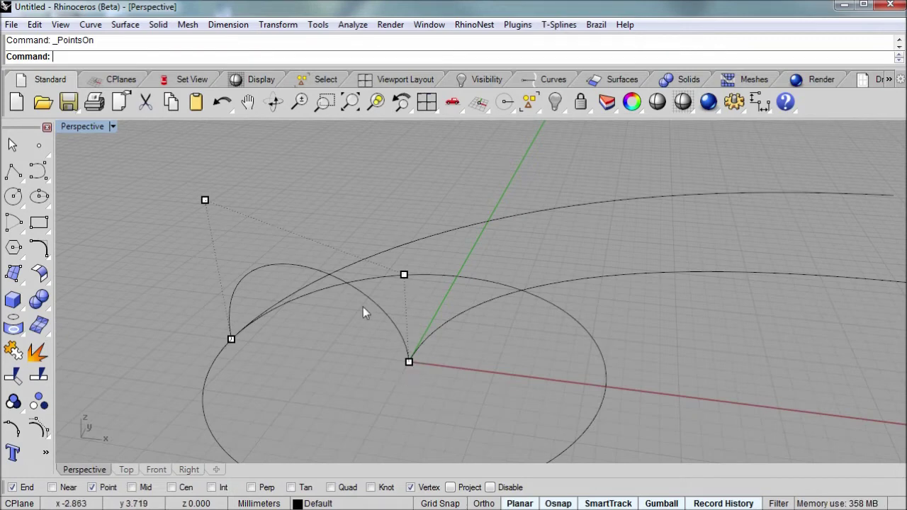
{"action": "mouse_move", "coordinate": [363, 306]}
{"action": "right_mouse_down"}
{"action": "mouse_move", "coordinate": [385, 263]}
{"action": "mouse_move", "coordinate": [431, 257]}
{"action": "mouse_move", "coordinate": [346, 283]}
{"action": "mouse_move", "coordinate": [335, 274]}
{"action": "right_mouse_up"}
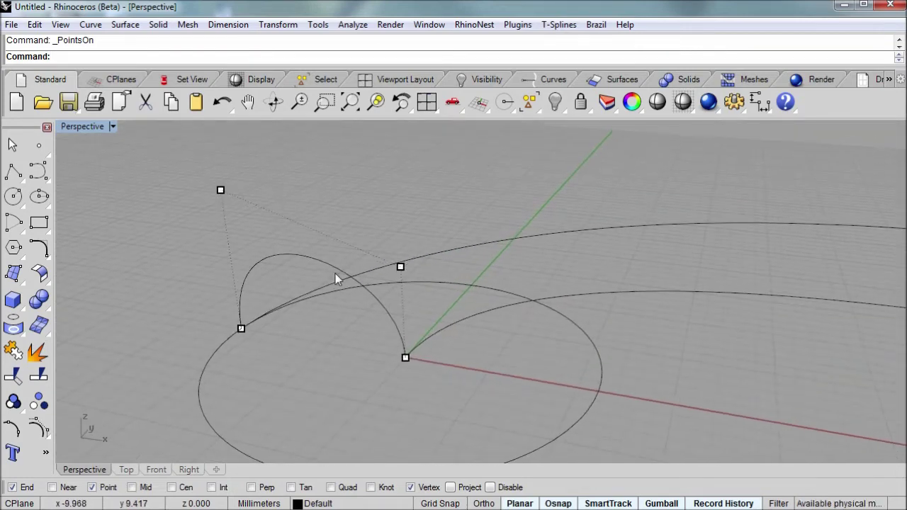
{"action": "mouse_move", "coordinate": [204, 170]}
{"action": "right_mouse_down"}
{"action": "mouse_move", "coordinate": [209, 148]}
{"action": "mouse_move", "coordinate": [198, 158]}
{"action": "right_mouse_up"}
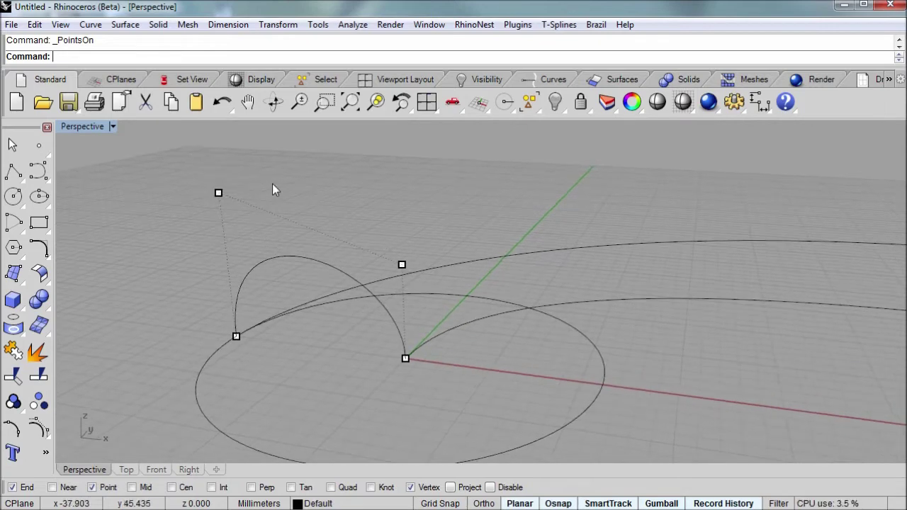
{"action": "key", "text": "F11"}
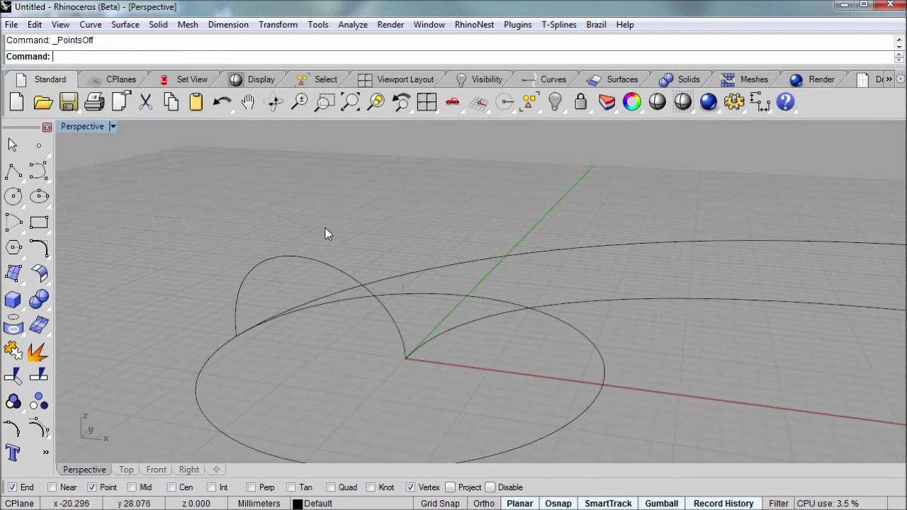
{"action": "right_click_drag", "start_coordinate": [369, 302], "coordinate": [384, 321]}
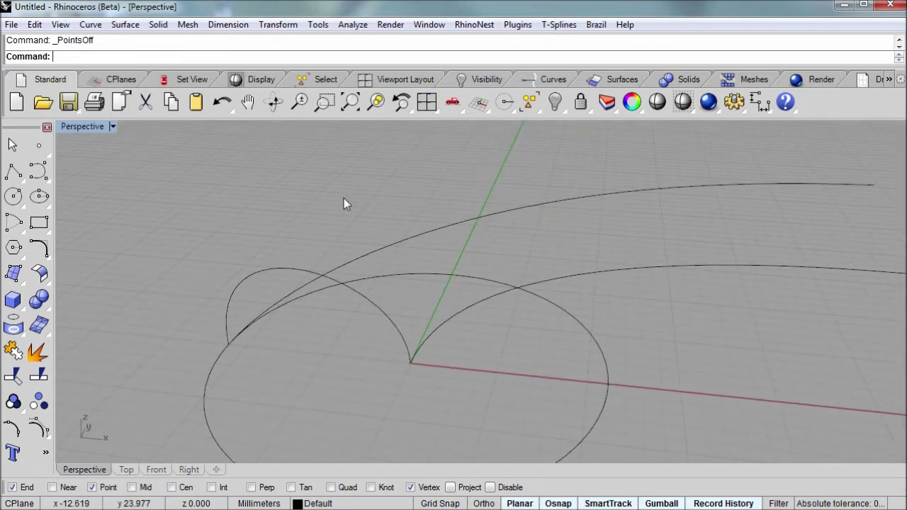
Run Sweep2 with the outer and inner spirals as rails and the arch as the cross-section.
{"action": "type", "text": "Sweep2"}
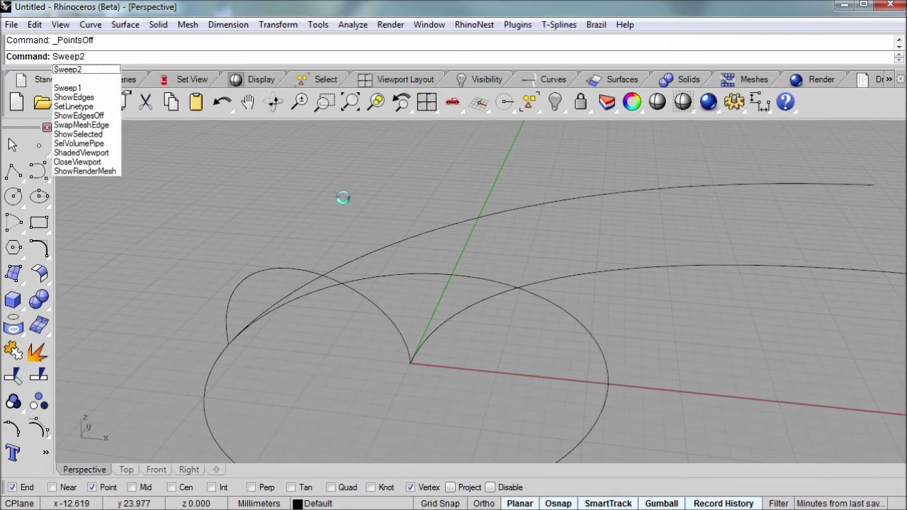
{"action": "key", "text": "Return"}
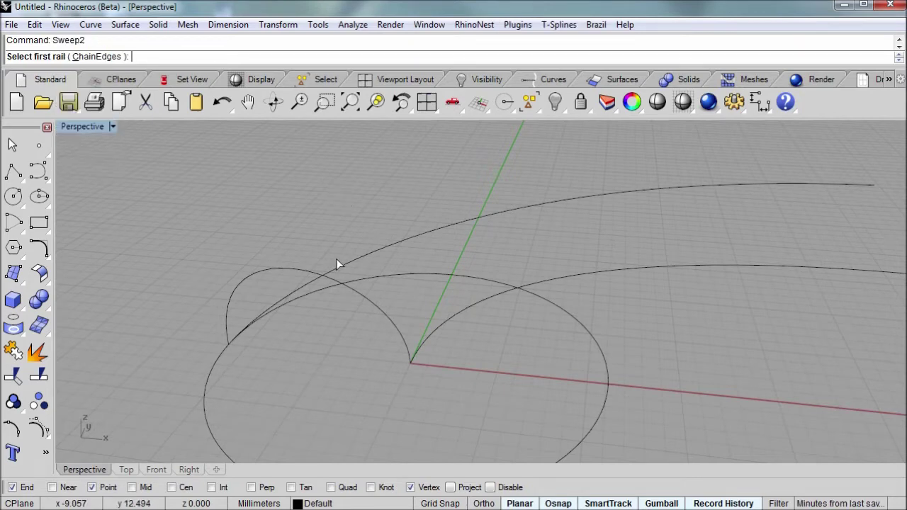
{"action": "left_click", "coordinate": [345, 262]}
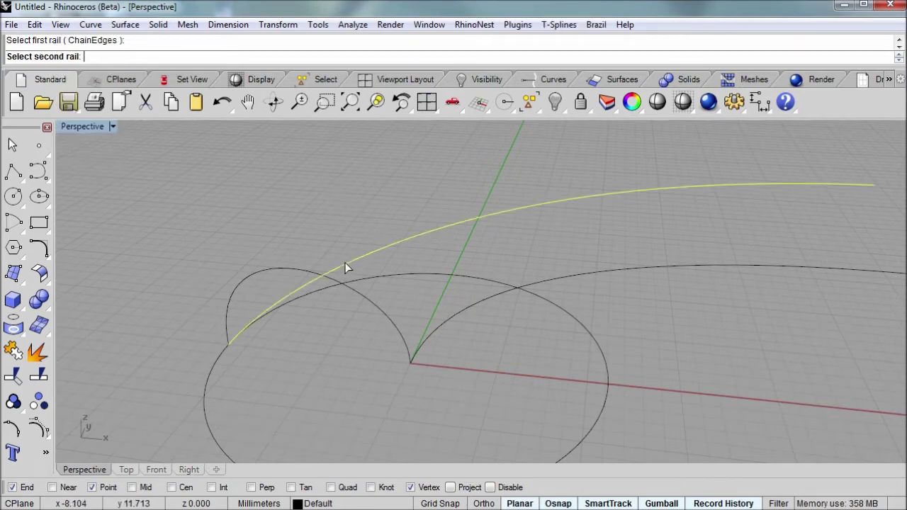
{"action": "left_click", "coordinate": [448, 317]}
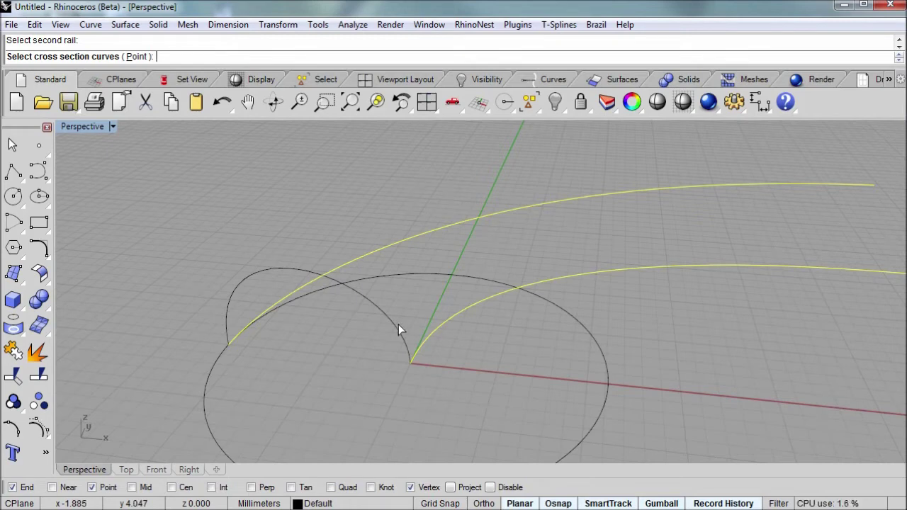
{"action": "left_click", "coordinate": [398, 324]}
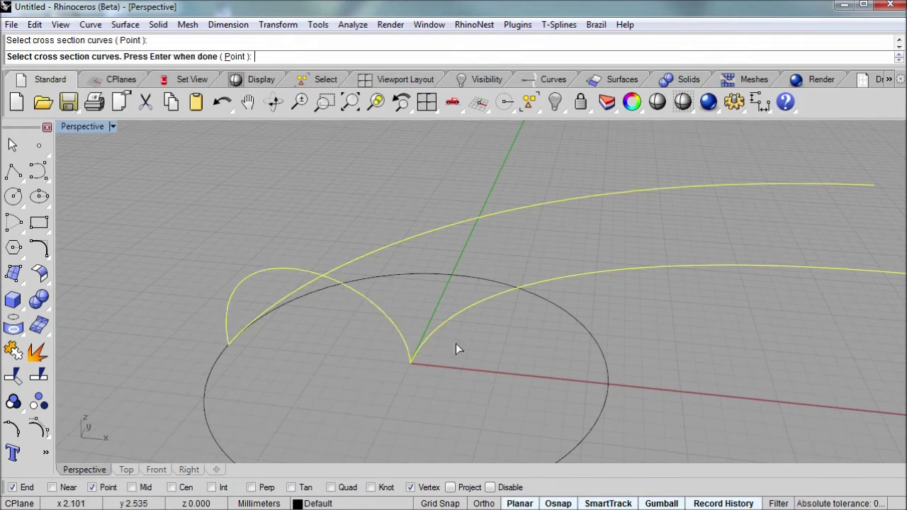
{"action": "key", "text": "Return"}
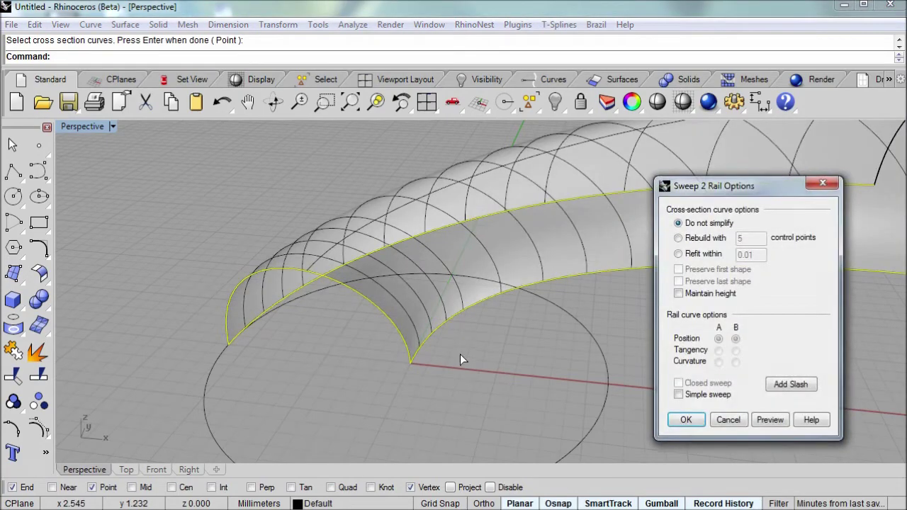
Preview the sweep with and without Maintain height, then accept it with OK.
{"action": "right_click_drag", "start_coordinate": [507, 296], "coordinate": [397, 297]}
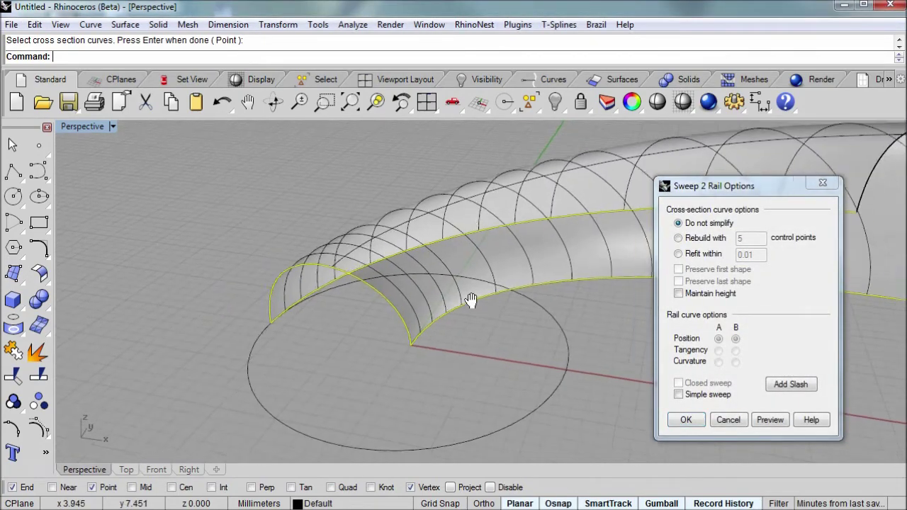
{"action": "right_click_drag", "start_coordinate": [397, 298], "coordinate": [442, 281]}
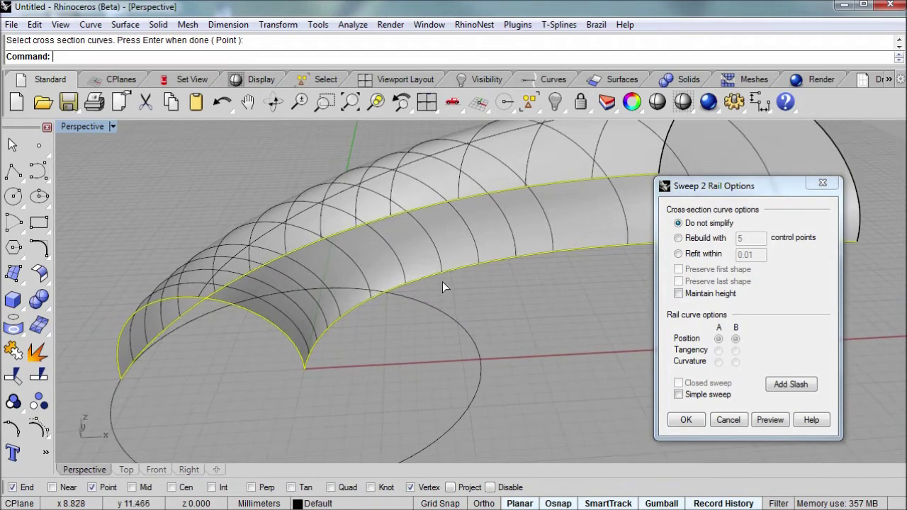
{"action": "left_click", "coordinate": [688, 298]}
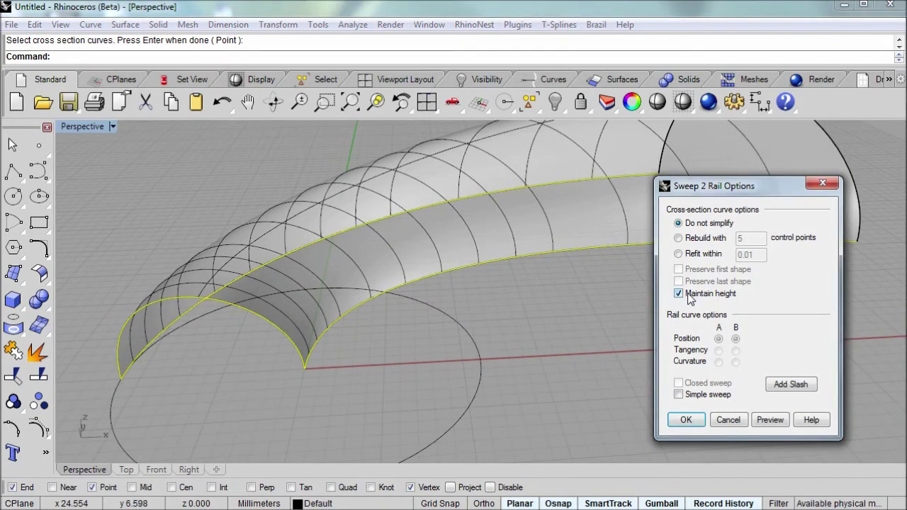
{"action": "left_click", "coordinate": [770, 420]}
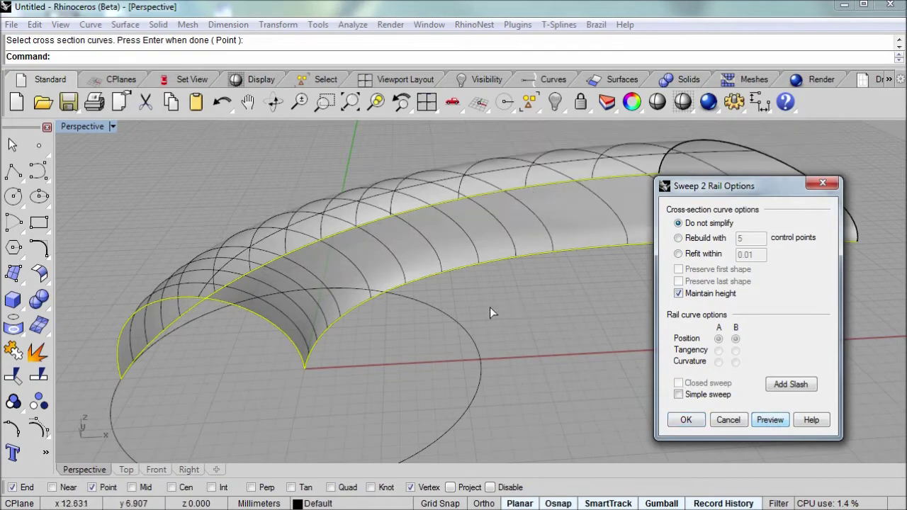
{"action": "right_click_drag", "start_coordinate": [489, 307], "coordinate": [516, 293]}
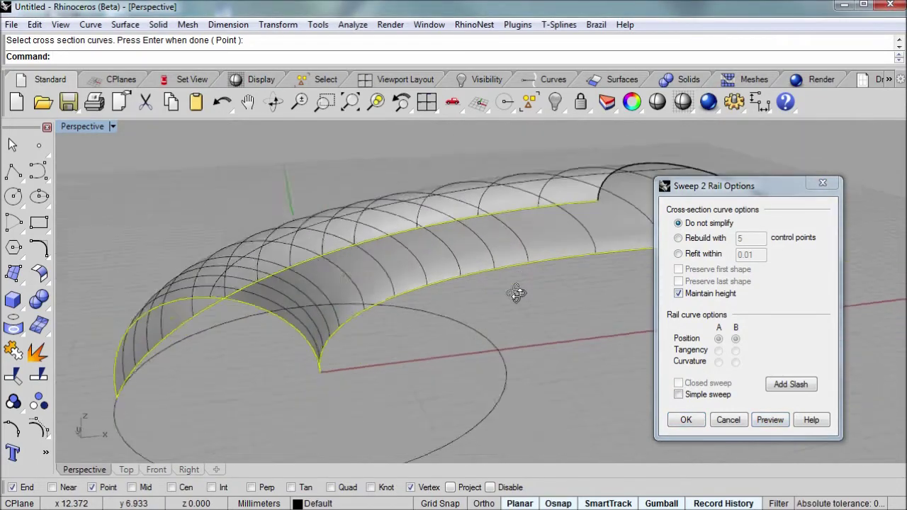
{"action": "right_click_drag", "start_coordinate": [516, 293], "coordinate": [463, 299]}
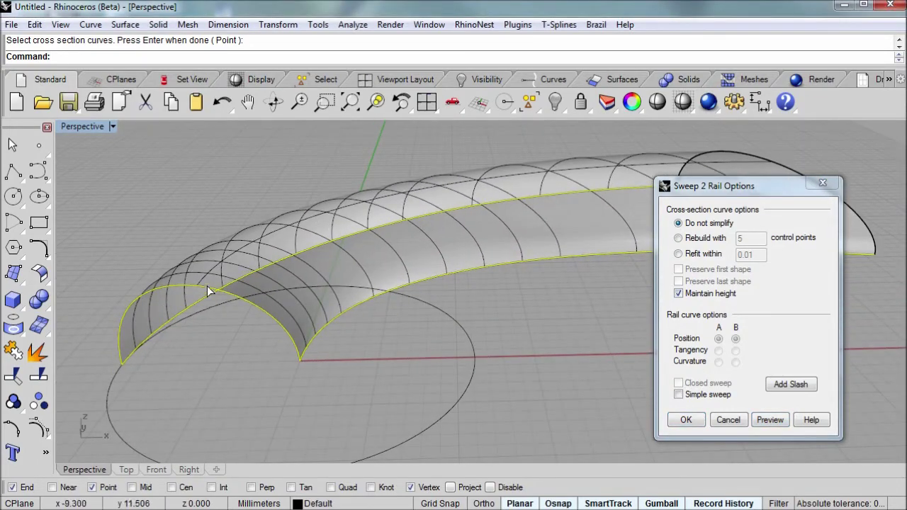
{"action": "left_click", "coordinate": [677, 295]}
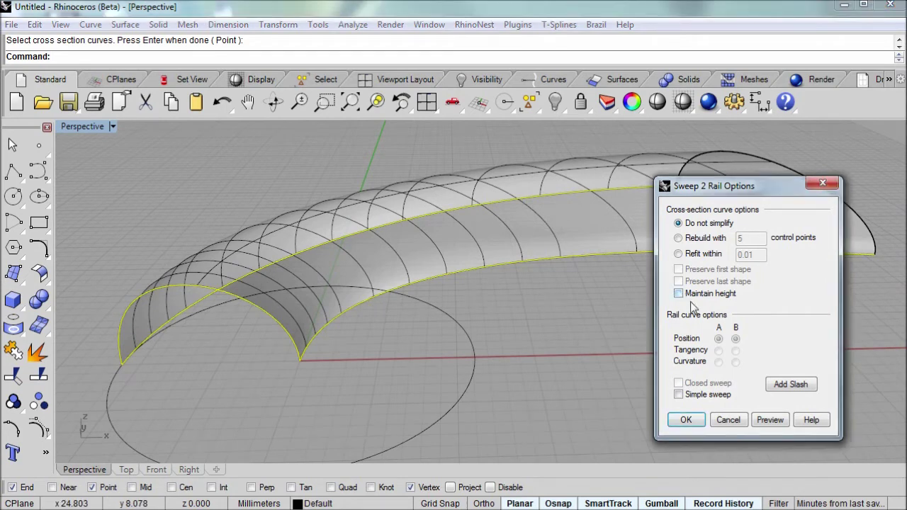
{"action": "left_click", "coordinate": [772, 421]}
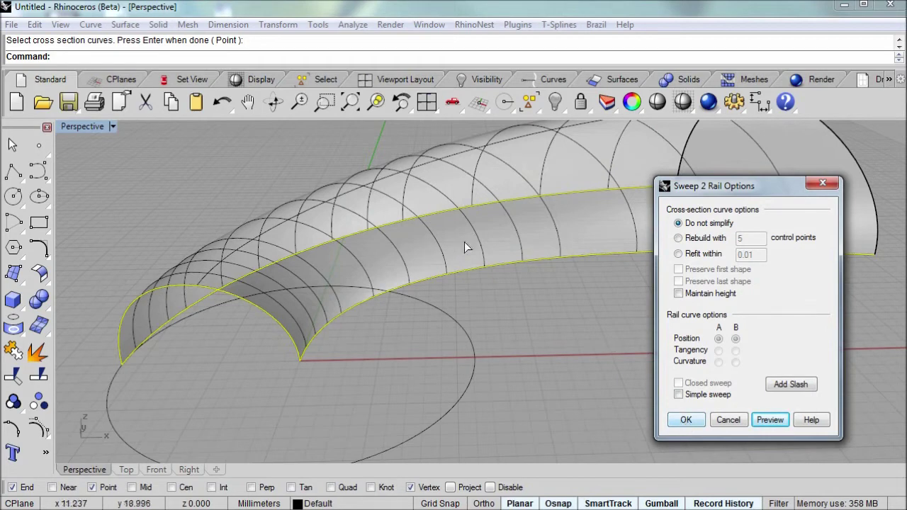
{"action": "right_click_drag", "start_coordinate": [464, 246], "coordinate": [465, 206]}
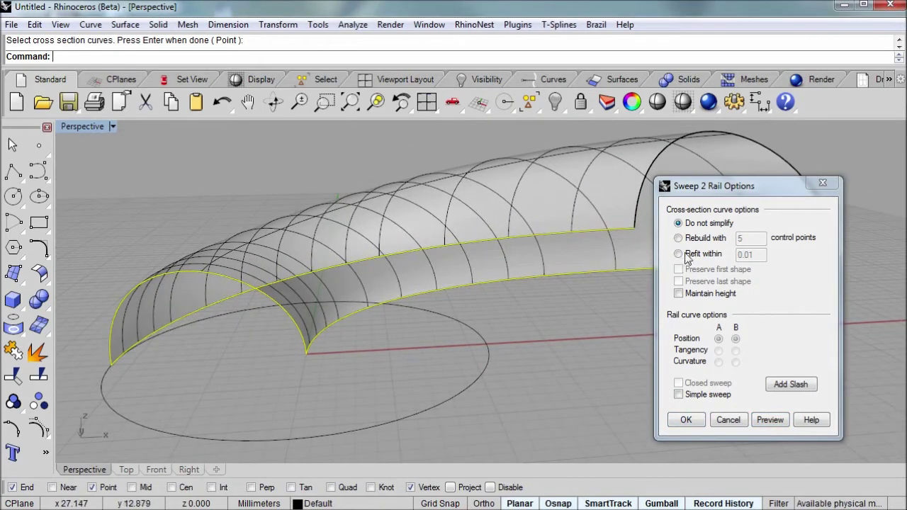
{"action": "left_click", "coordinate": [687, 420]}
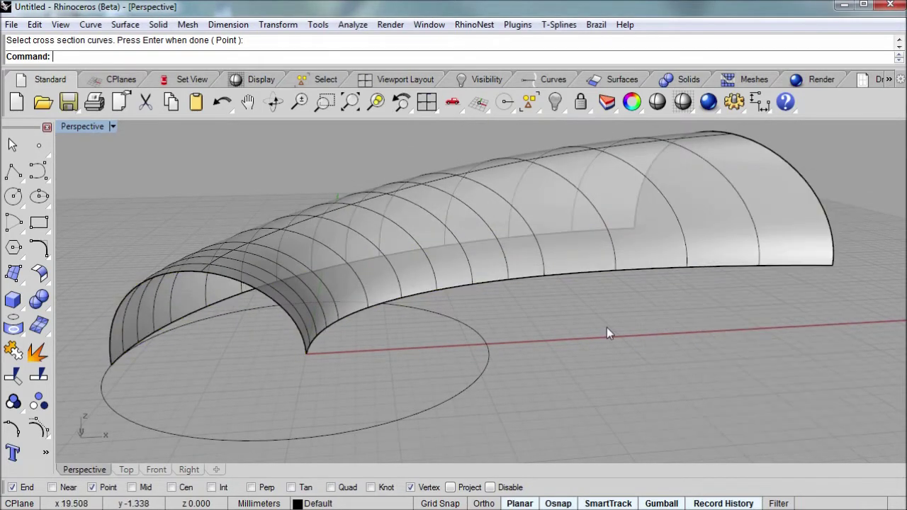
{"action": "mouse_move", "coordinate": [607, 327]}
{"action": "right_mouse_down"}
{"action": "mouse_move", "coordinate": [492, 330]}
{"action": "mouse_move", "coordinate": [476, 353]}
{"action": "mouse_move", "coordinate": [404, 314]}
{"action": "mouse_move", "coordinate": [413, 258]}
{"action": "right_mouse_up"}
{"action": "left_click", "coordinate": [381, 223]}
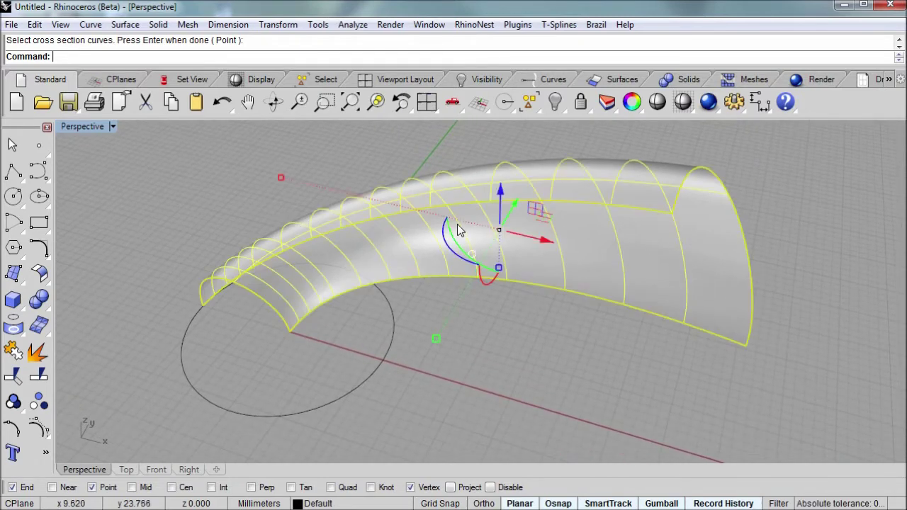
{"action": "left_click", "coordinate": [244, 192]}
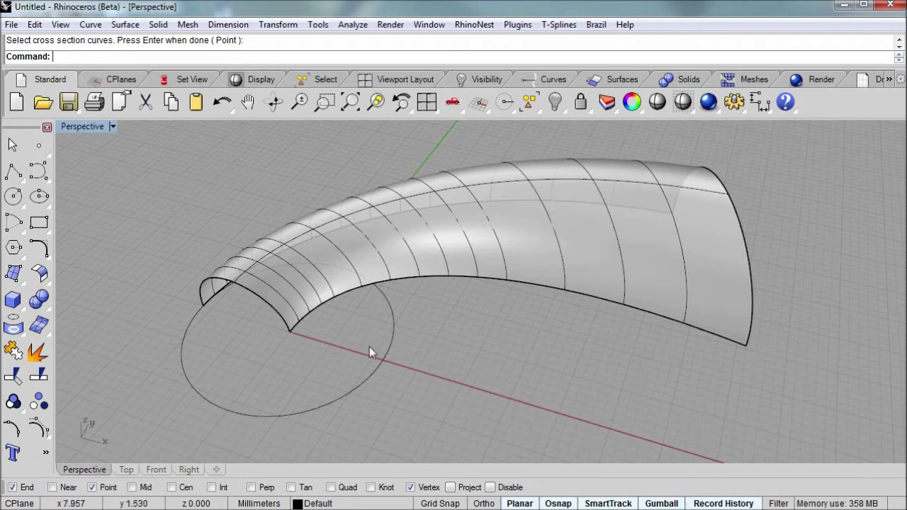
Draw a small arched curve from the circle's end point, placing Front view points with Ortho on.
{"action": "left_click", "coordinate": [39, 174]}
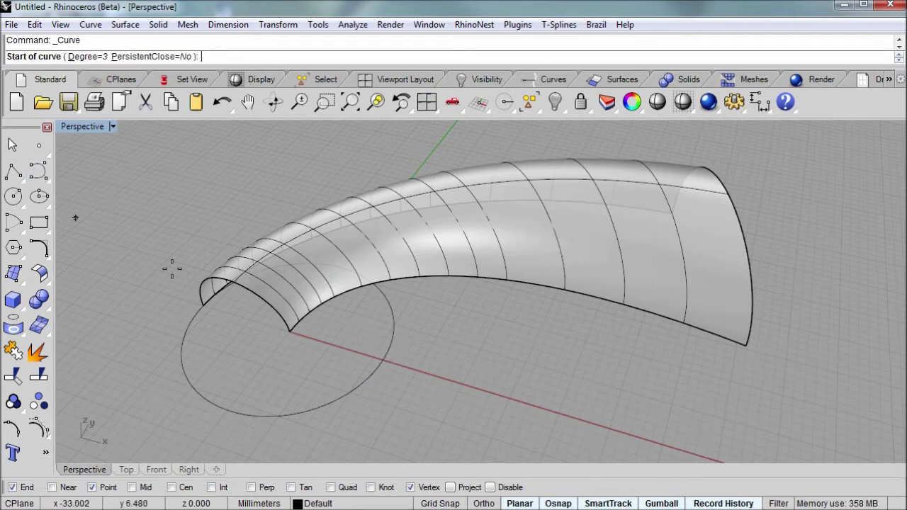
{"action": "left_click", "coordinate": [383, 359]}
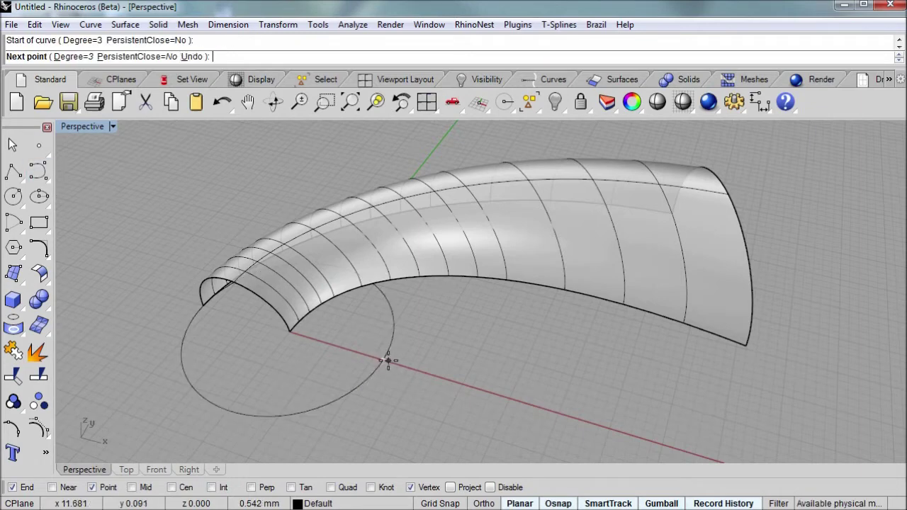
{"action": "double_click", "coordinate": [84, 128]}
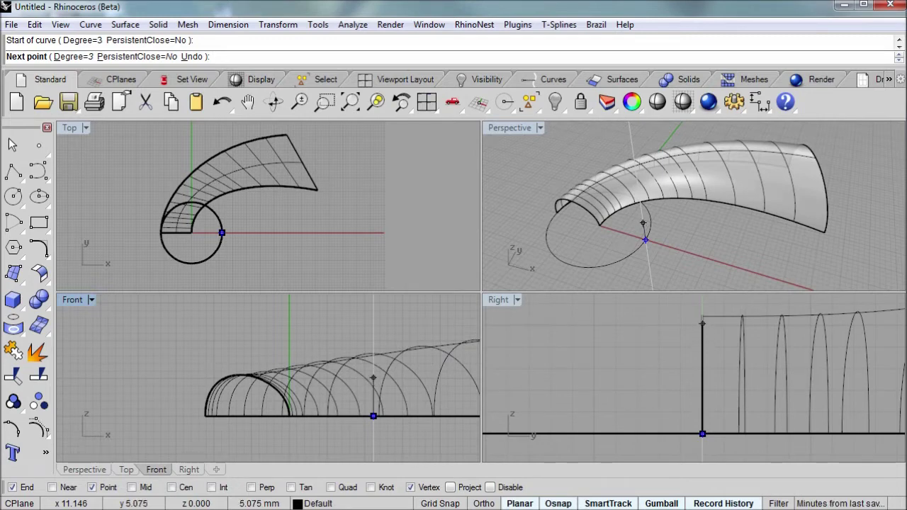
{"action": "left_click", "coordinate": [373, 378]}
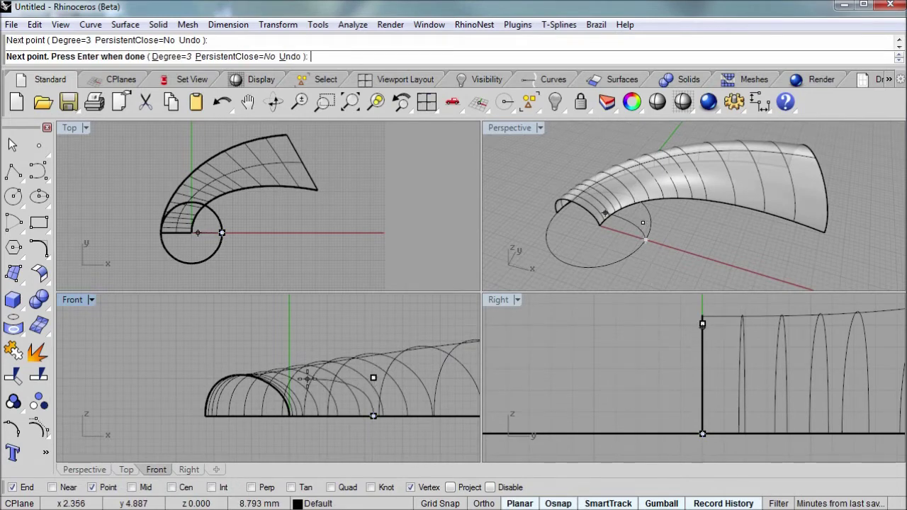
{"action": "key", "text": "F8"}
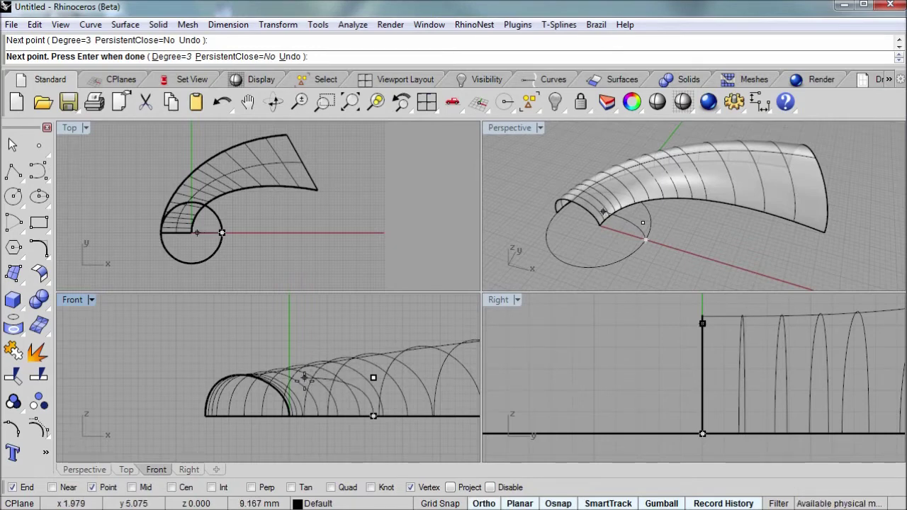
{"action": "left_click", "coordinate": [304, 377]}
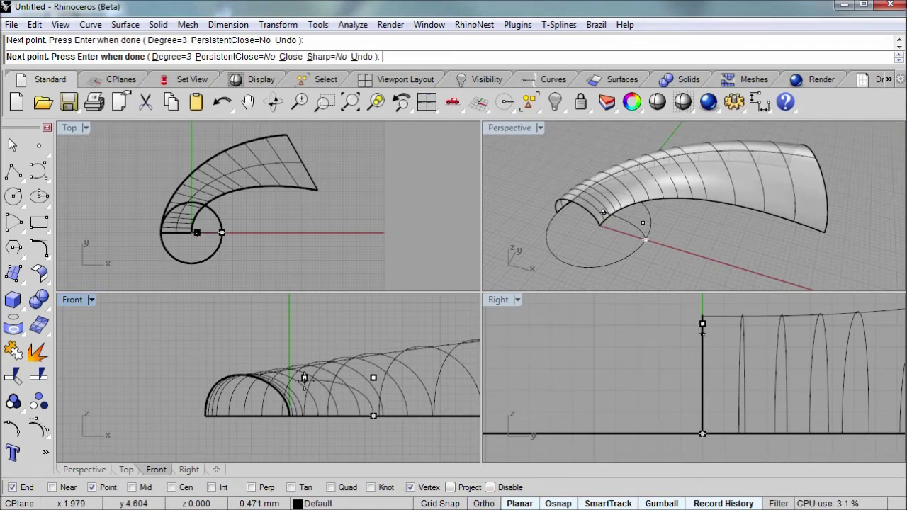
{"action": "key", "text": "Return"}
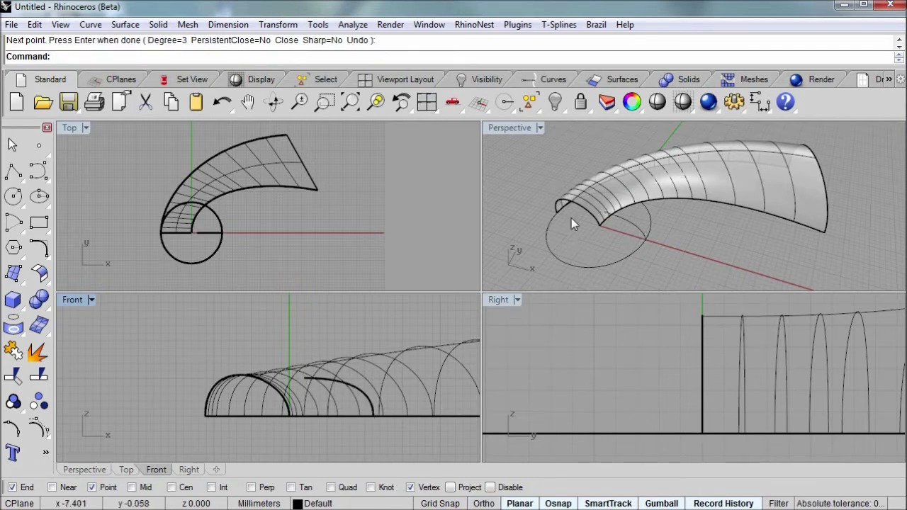
{"action": "double_click", "coordinate": [519, 128]}
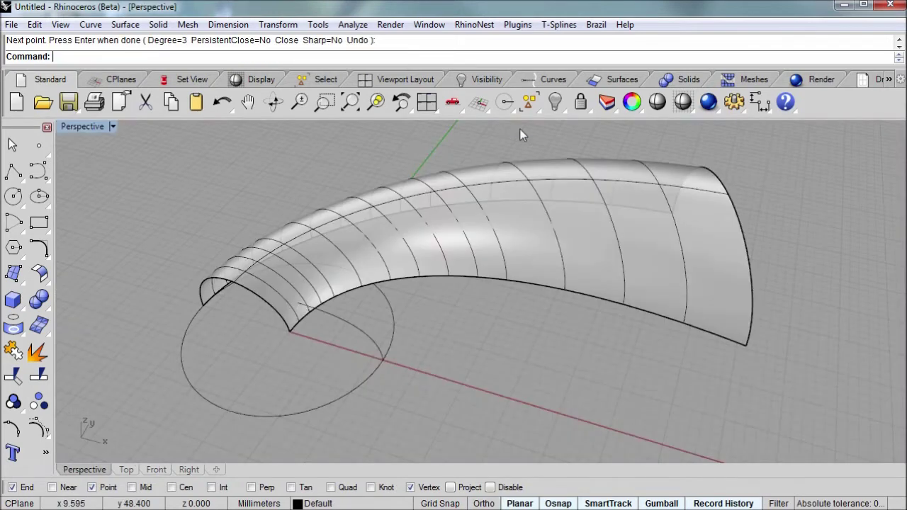
{"action": "left_click", "coordinate": [375, 345]}
{"action": "right_click_drag", "start_coordinate": [333, 337], "coordinate": [275, 324]}
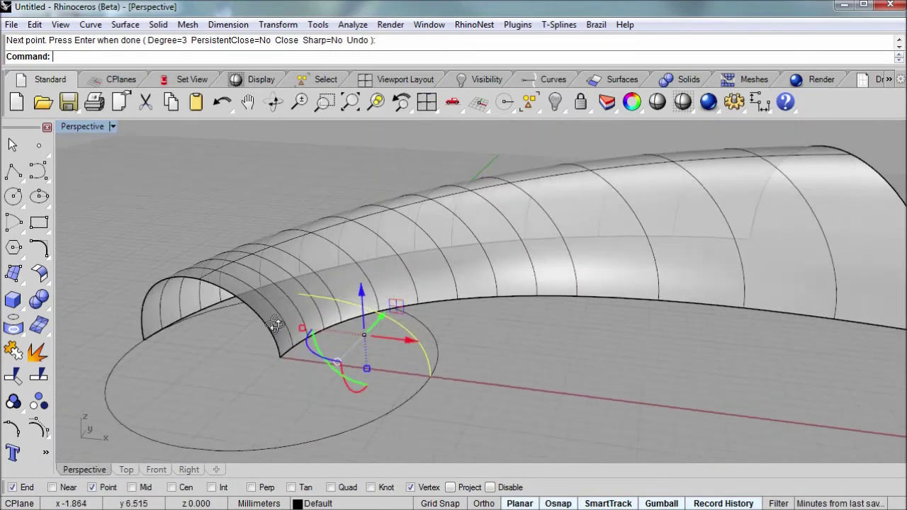
{"action": "key", "text": "F10"}
{"action": "mouse_move", "coordinate": [276, 323]}
{"action": "right_mouse_down"}
{"action": "mouse_move", "coordinate": [350, 328]}
{"action": "mouse_move", "coordinate": [367, 348]}
{"action": "mouse_move", "coordinate": [397, 340]}
{"action": "right_mouse_up"}
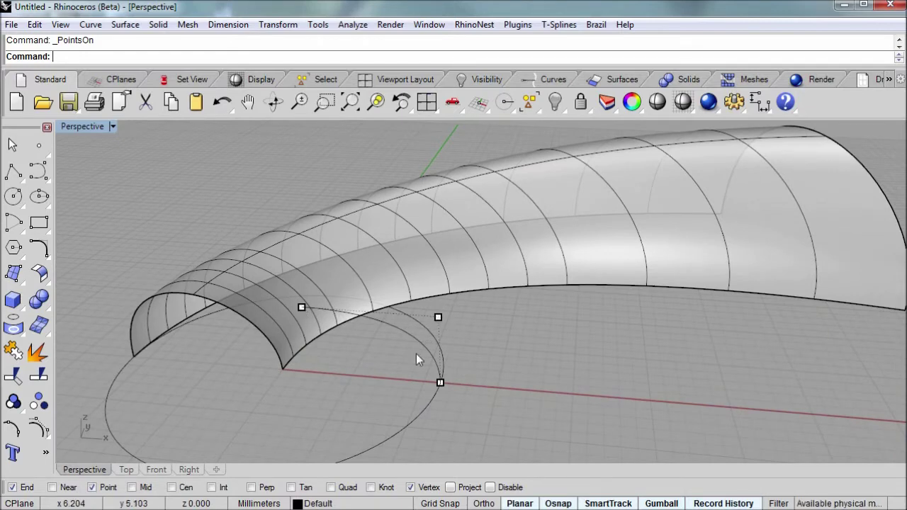
{"action": "mouse_move", "coordinate": [473, 323]}
{"action": "right_mouse_down"}
{"action": "mouse_move", "coordinate": [476, 366]}
{"action": "mouse_move", "coordinate": [456, 334]}
{"action": "mouse_move", "coordinate": [435, 366]}
{"action": "mouse_move", "coordinate": [440, 372]}
{"action": "right_mouse_up"}
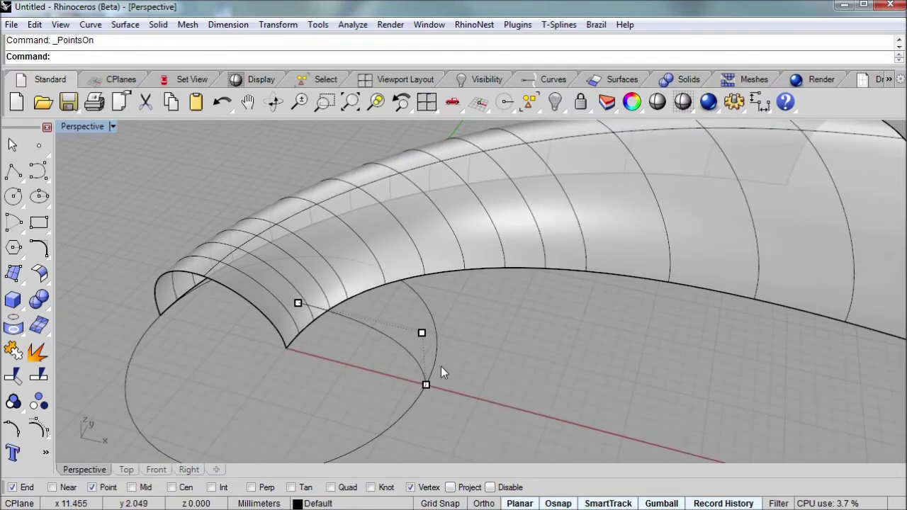
{"action": "key", "text": "F11"}
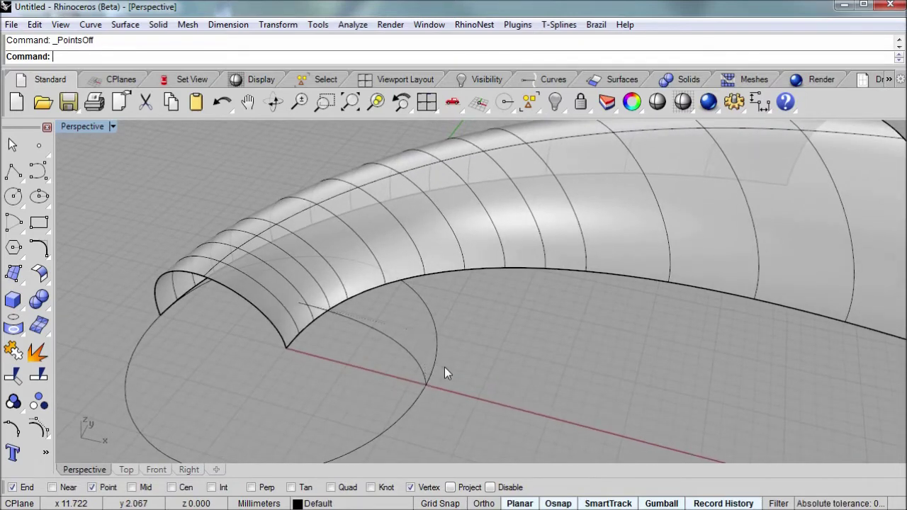
{"action": "right_click_drag", "start_coordinate": [386, 362], "coordinate": [470, 325], "text": "shift"}
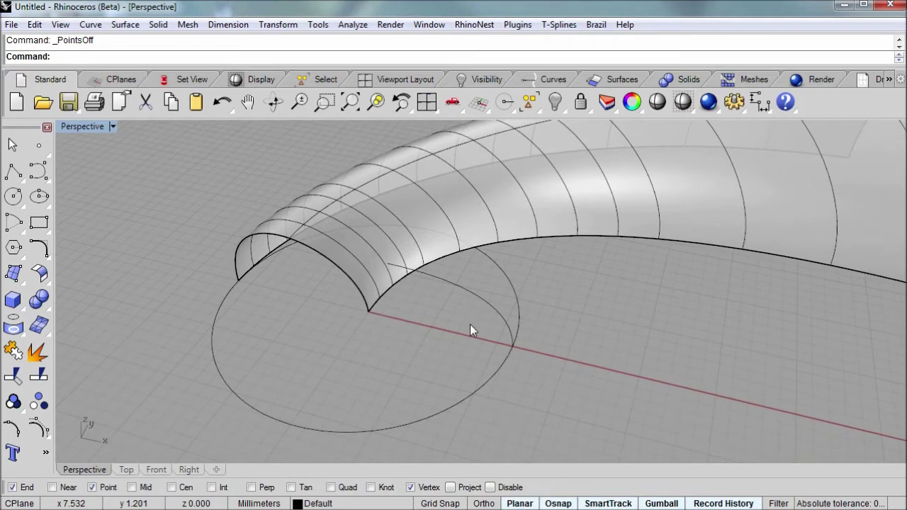
Start a one-rail Sweep1 with the circle as rail and the shell's opening edge as cross section.
{"action": "type", "text": "Sweep"}
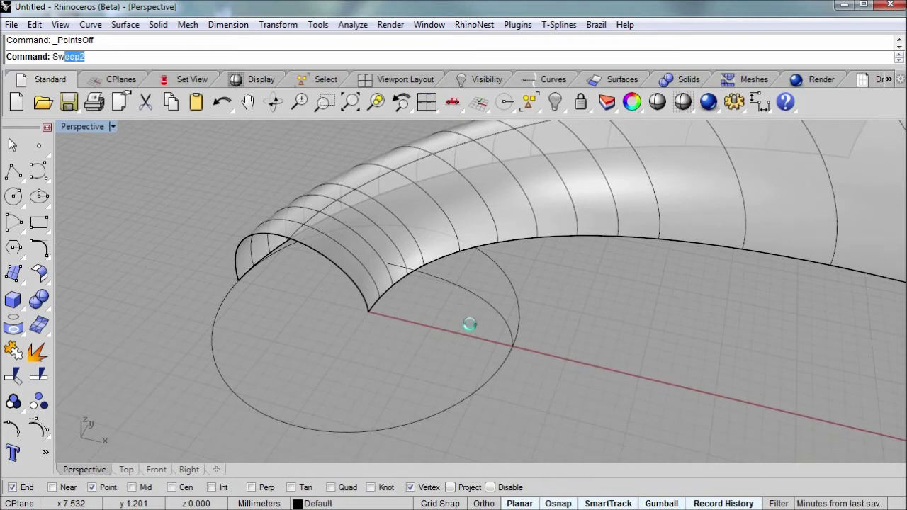
{"action": "type", "text": "1"}
{"action": "key", "text": "Return"}
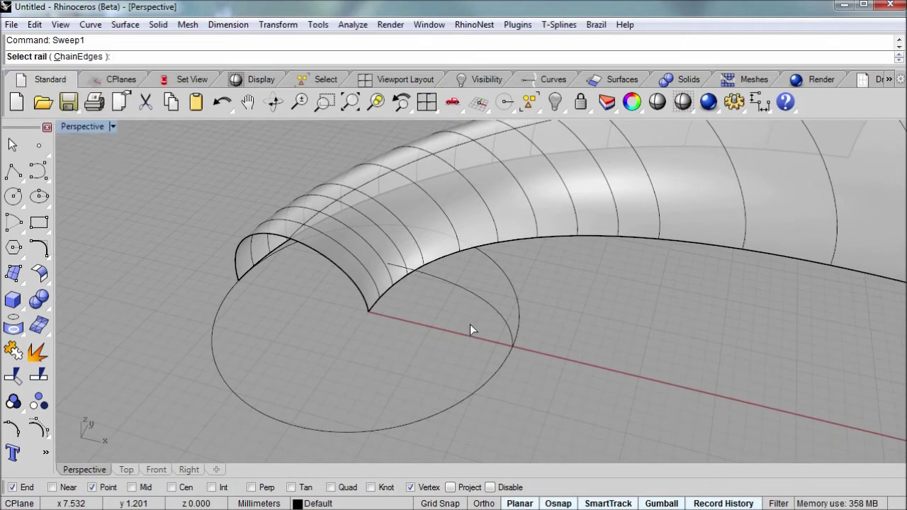
{"action": "left_click", "coordinate": [238, 291]}
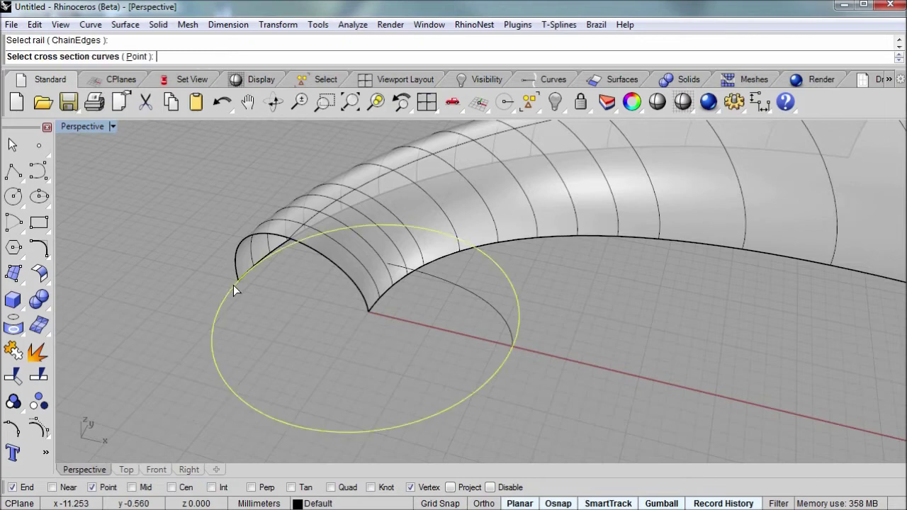
{"action": "left_click", "coordinate": [256, 235]}
{"action": "key", "text": "Down"}
{"action": "key", "text": "Return"}
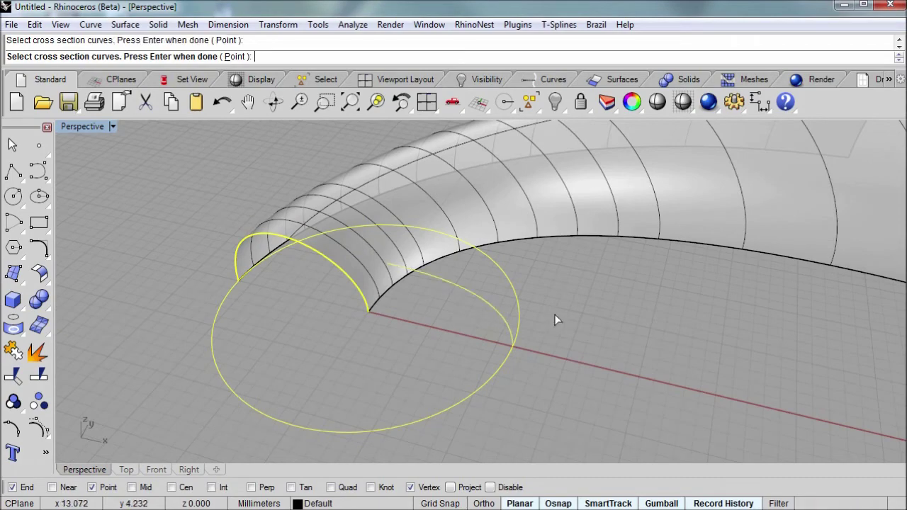
{"action": "key", "text": "Return"}
Accept the sweep options to create the curled tube and inspect it.
{"action": "mouse_move", "coordinate": [530, 297]}
{"action": "right_mouse_down"}
{"action": "mouse_move", "coordinate": [495, 296]}
{"action": "mouse_move", "coordinate": [522, 350]}
{"action": "mouse_move", "coordinate": [533, 335]}
{"action": "right_mouse_up"}
{"action": "left_click_drag", "start_coordinate": [850, 229], "coordinate": [703, 212]}
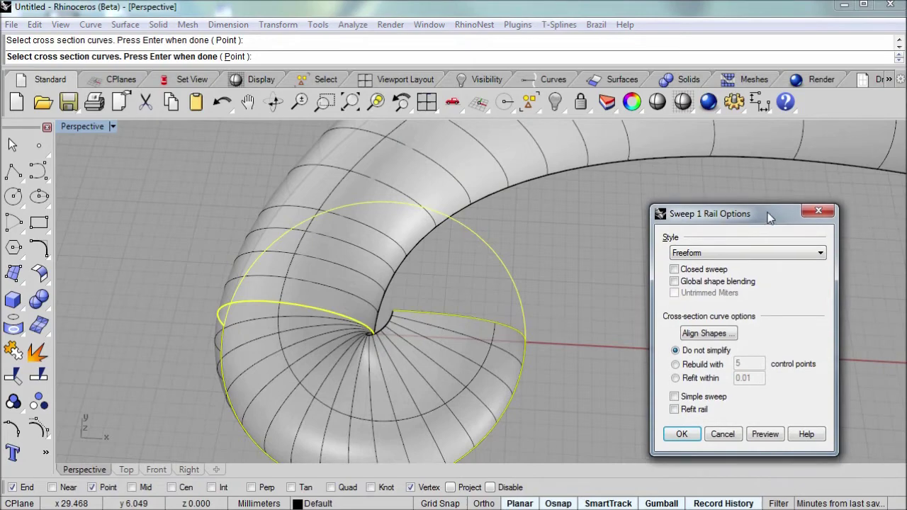
{"action": "mouse_move", "coordinate": [558, 302]}
{"action": "right_mouse_down"}
{"action": "mouse_move", "coordinate": [571, 263]}
{"action": "mouse_move", "coordinate": [522, 310]}
{"action": "mouse_move", "coordinate": [522, 269]}
{"action": "mouse_move", "coordinate": [514, 283]}
{"action": "right_mouse_up"}
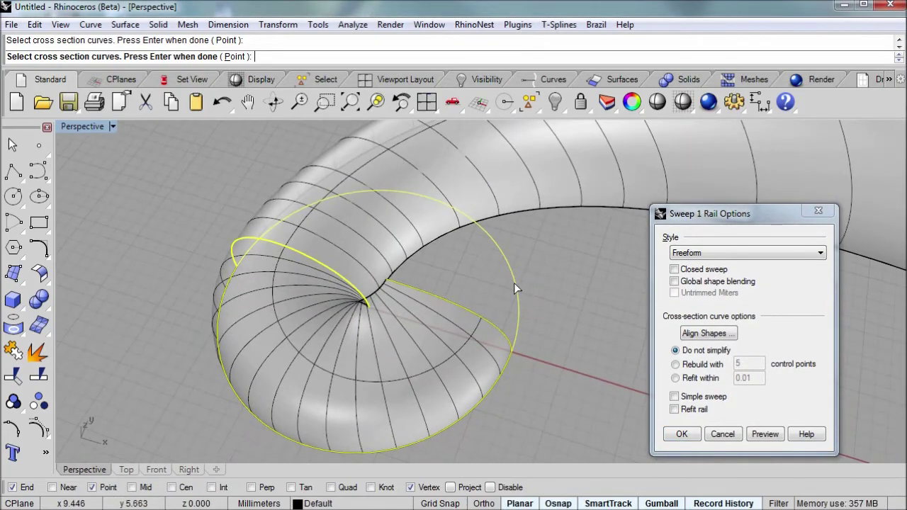
{"action": "left_click", "coordinate": [683, 434]}
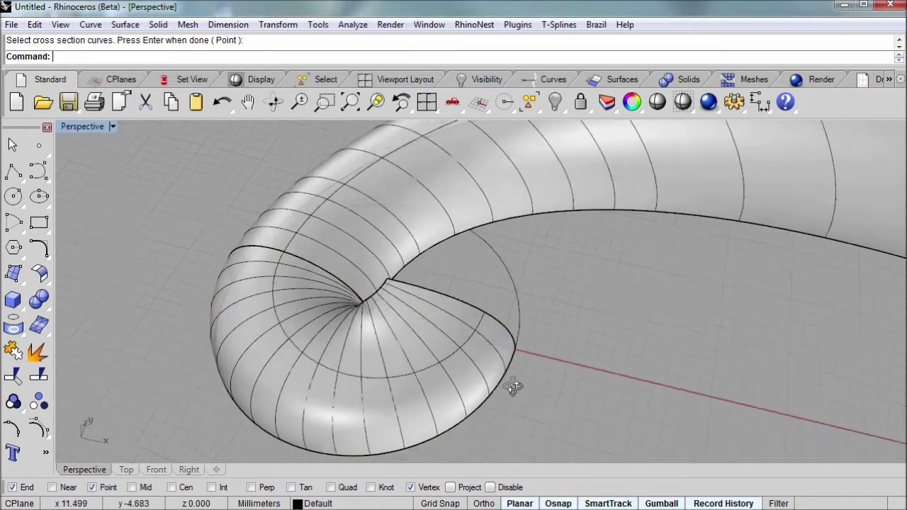
{"action": "mouse_move", "coordinate": [515, 384]}
{"action": "right_mouse_down"}
{"action": "mouse_move", "coordinate": [626, 328]}
{"action": "mouse_move", "coordinate": [592, 423]}
{"action": "mouse_move", "coordinate": [536, 132]}
{"action": "mouse_move", "coordinate": [462, 470]}
{"action": "right_mouse_up"}
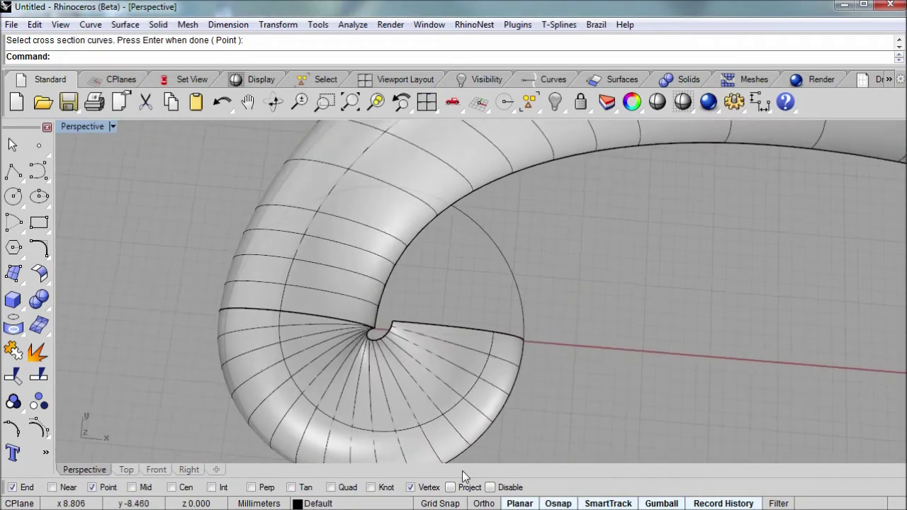
{"action": "scroll", "coordinate": [359, 344], "scroll_direction": "up", "scroll_amount": 5}
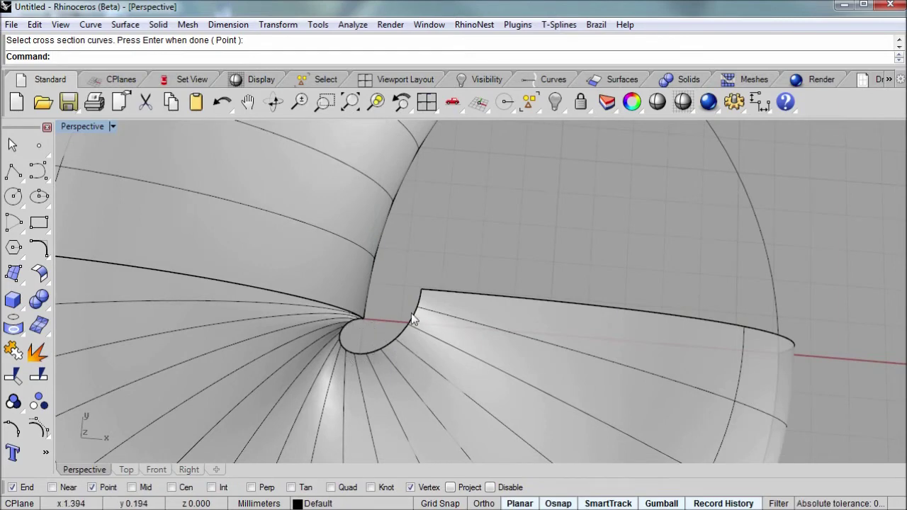
{"action": "scroll", "coordinate": [356, 353], "scroll_direction": "down", "scroll_amount": 3}
{"action": "mouse_move", "coordinate": [356, 372]}
{"action": "right_mouse_down"}
{"action": "mouse_move", "coordinate": [405, 283]}
{"action": "mouse_move", "coordinate": [446, 248]}
{"action": "mouse_move", "coordinate": [438, 281]}
{"action": "right_mouse_up"}
Select the small arched profile curve and run Revolve on it.
{"action": "left_click", "coordinate": [457, 264]}
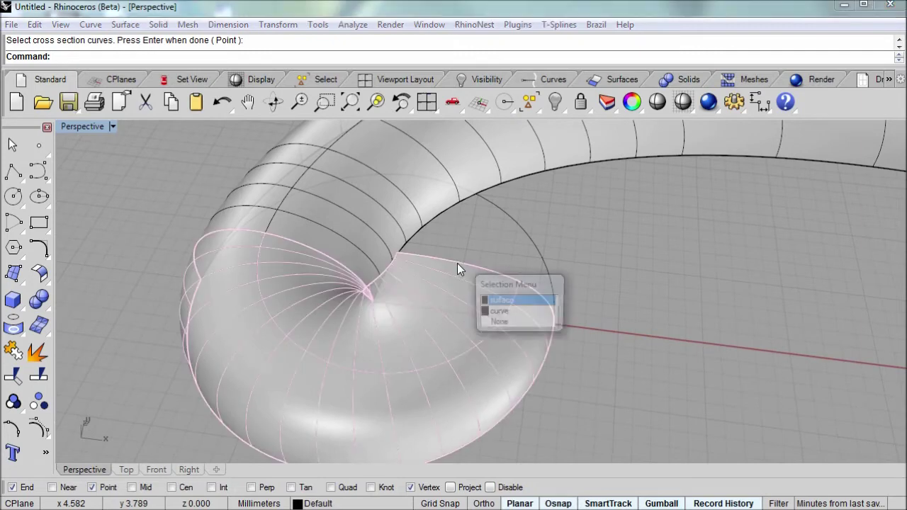
{"action": "left_click", "coordinate": [491, 313]}
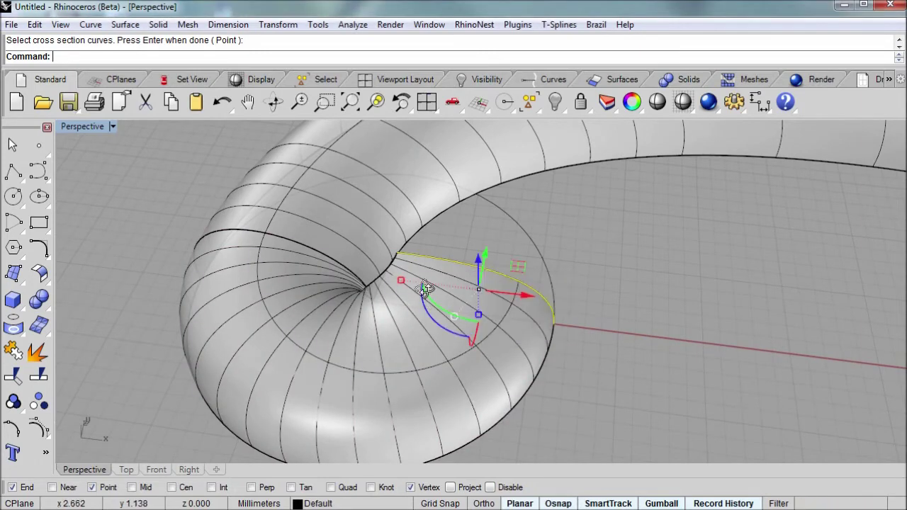
{"action": "mouse_move", "coordinate": [446, 293]}
{"action": "right_mouse_down"}
{"action": "mouse_move", "coordinate": [454, 283]}
{"action": "mouse_move", "coordinate": [447, 297]}
{"action": "right_mouse_up"}
{"action": "type", "text": "Re"}
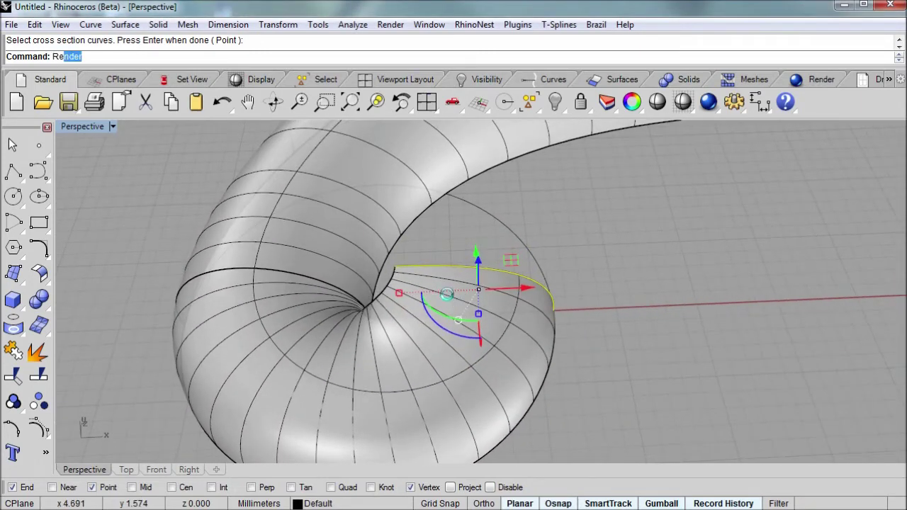
{"action": "type", "text": "volve"}
{"action": "key", "text": "Return"}
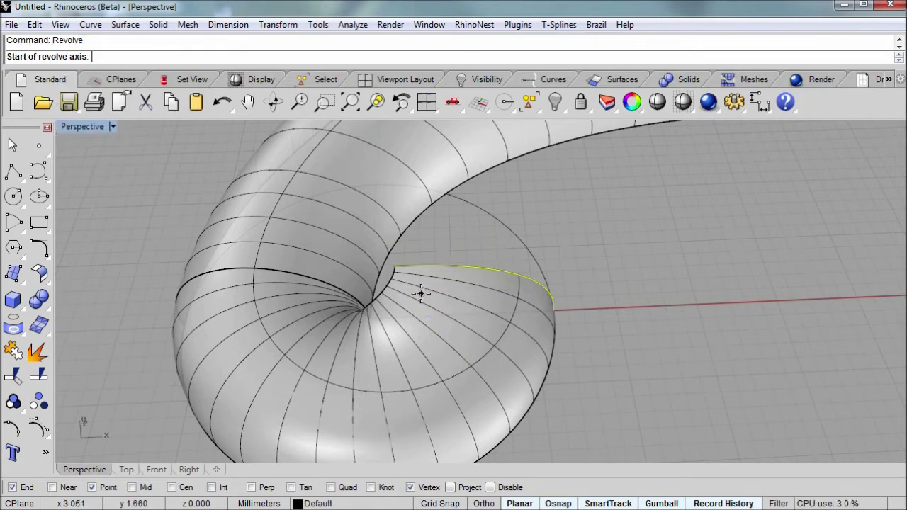
Revolve the arch a full circle about a vertical axis from its end, forming the dome.
{"action": "mouse_move", "coordinate": [419, 322]}
{"action": "right_mouse_down"}
{"action": "mouse_move", "coordinate": [444, 285]}
{"action": "mouse_move", "coordinate": [497, 304]}
{"action": "mouse_move", "coordinate": [449, 297]}
{"action": "right_mouse_up"}
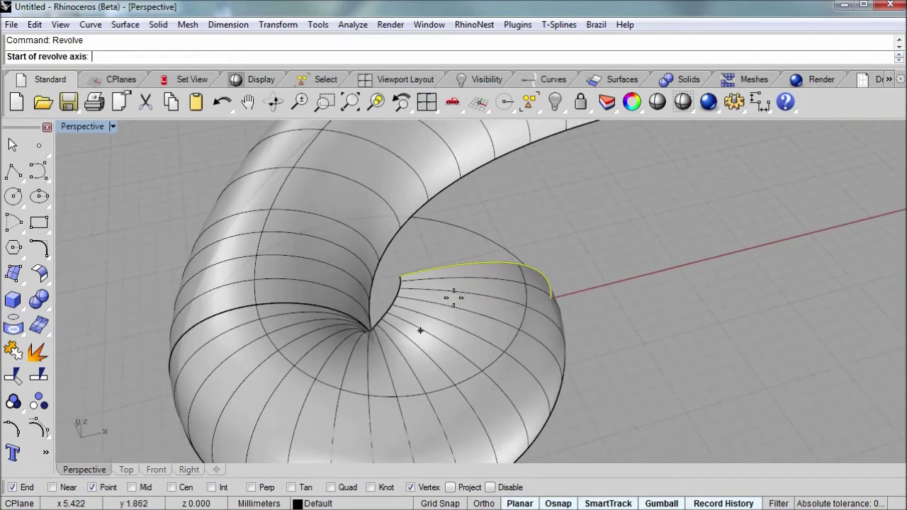
{"action": "left_click", "coordinate": [401, 277]}
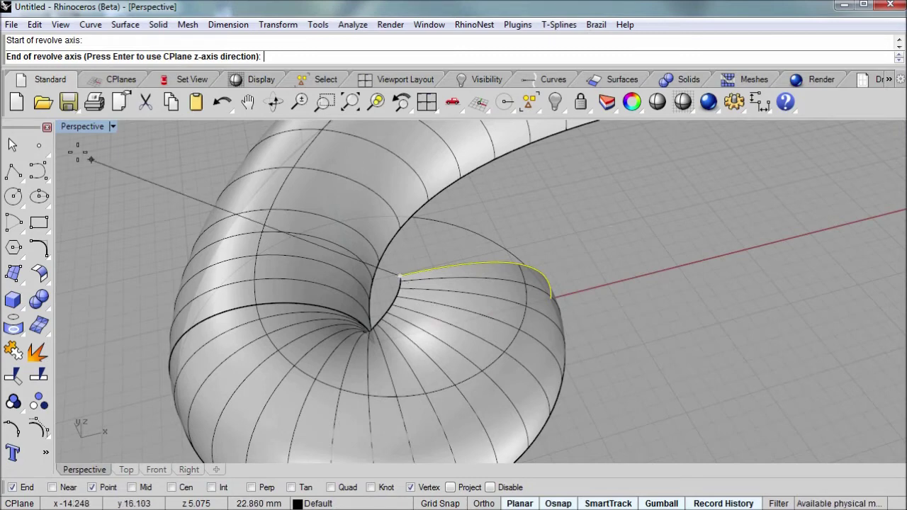
{"action": "double_click", "coordinate": [101, 126]}
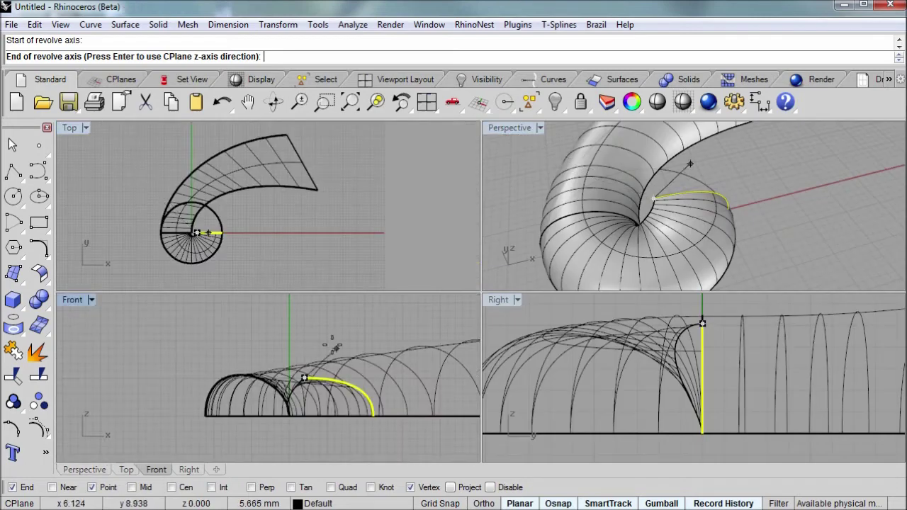
{"action": "left_click", "coordinate": [304, 322]}
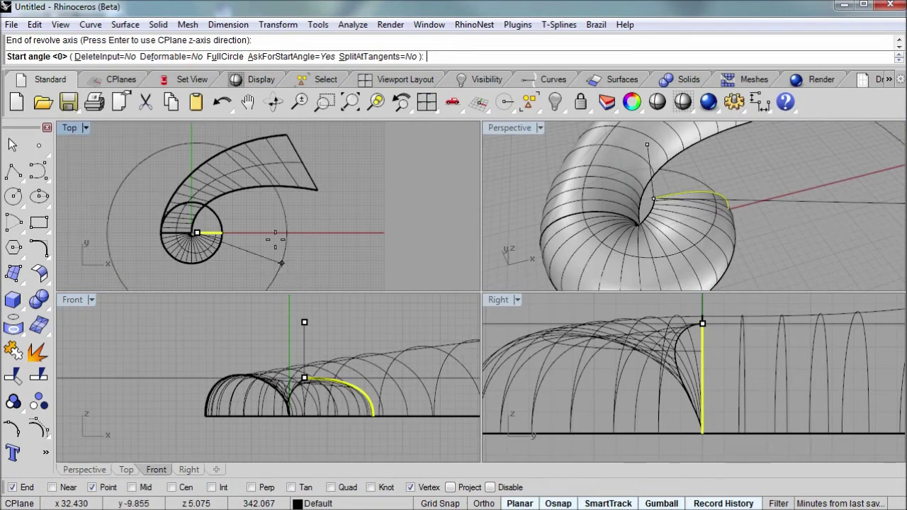
{"action": "left_click", "coordinate": [227, 58]}
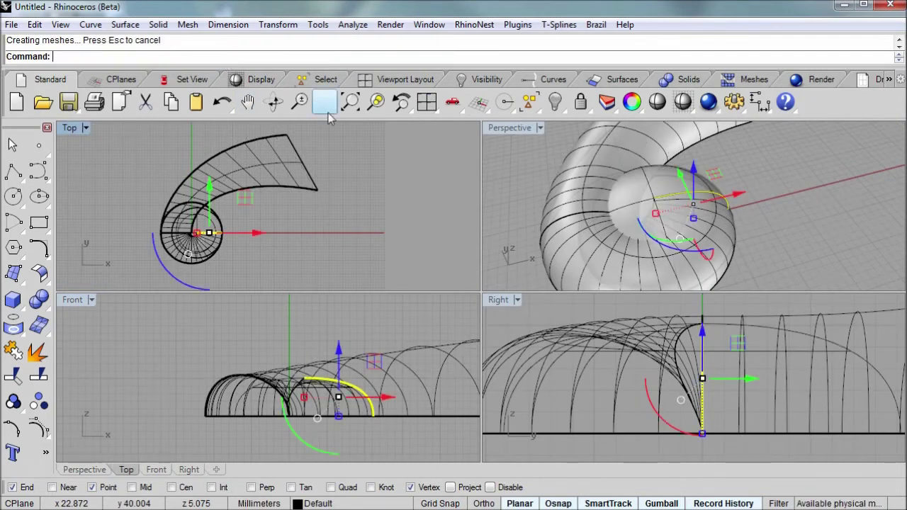
{"action": "double_click", "coordinate": [520, 127]}
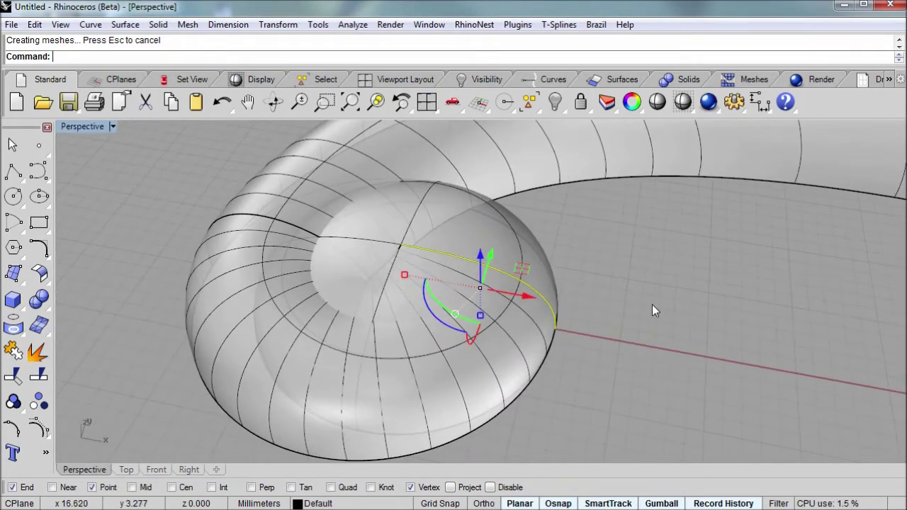
{"action": "left_click", "coordinate": [651, 304]}
{"action": "mouse_move", "coordinate": [589, 287]}
{"action": "right_mouse_down"}
{"action": "mouse_move", "coordinate": [567, 326]}
{"action": "mouse_move", "coordinate": [584, 257]}
{"action": "right_mouse_up"}
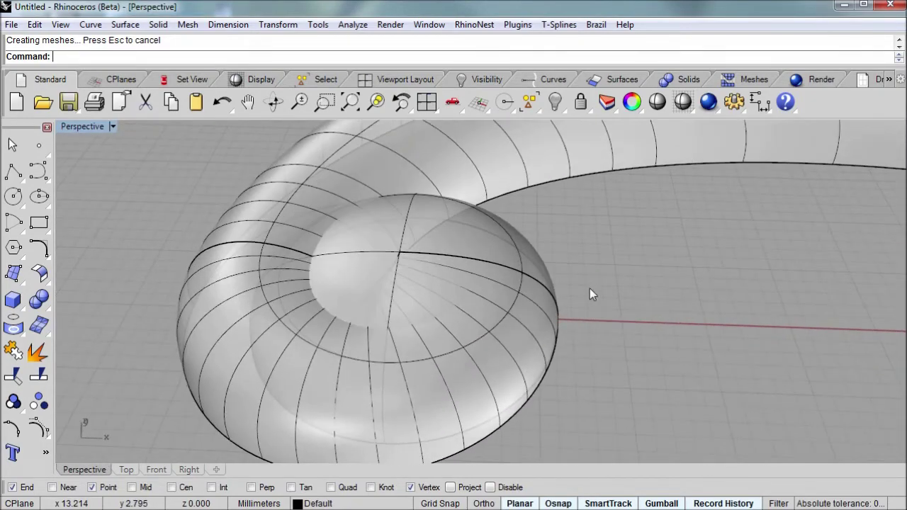
{"action": "right_click_drag", "start_coordinate": [589, 288], "coordinate": [418, 319]}
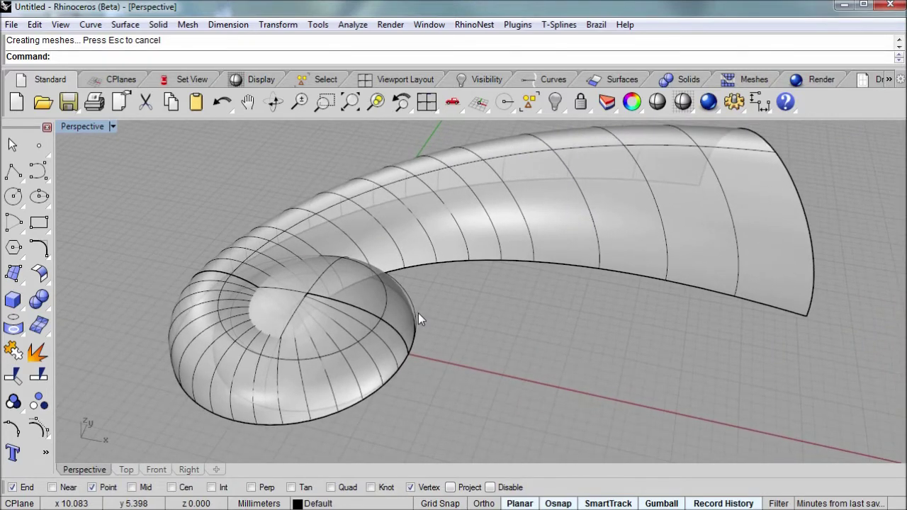
Select all curves with SelCrv and hide them.
{"action": "type", "text": "Sel"}
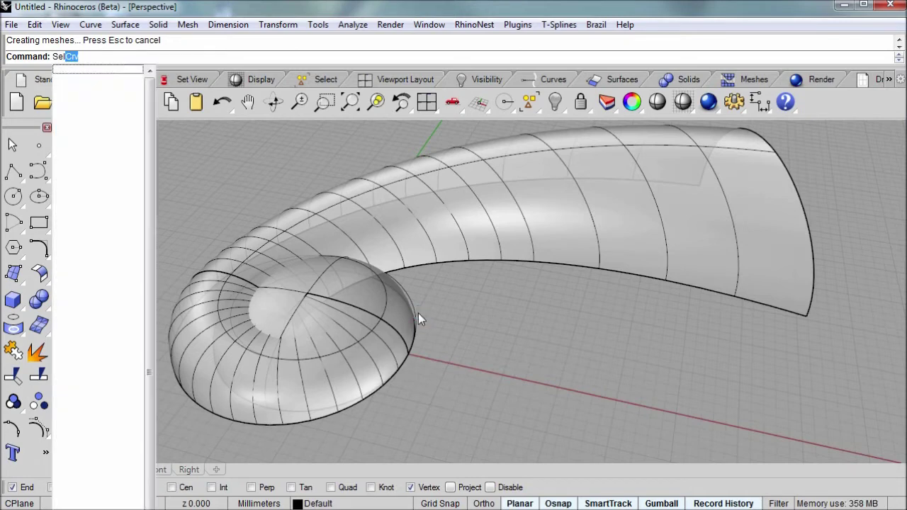
{"action": "type", "text": "Crv"}
{"action": "key", "text": "Return"}
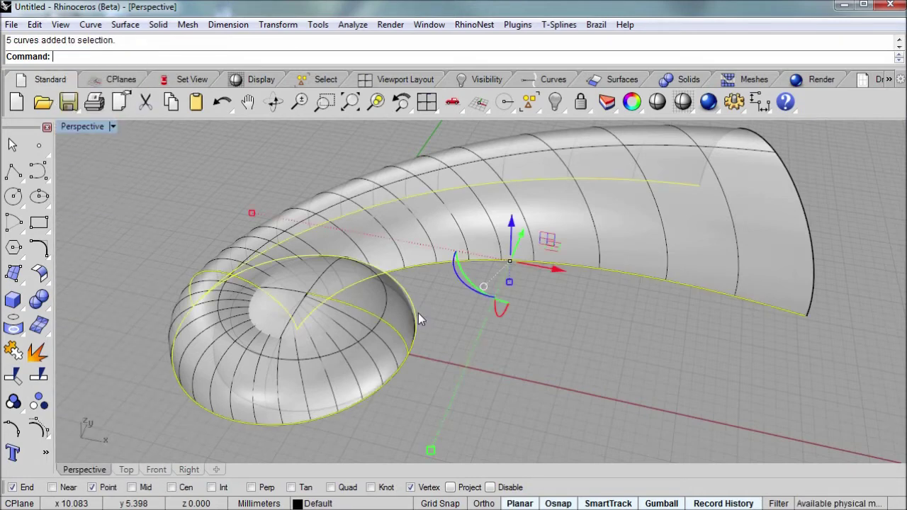
{"action": "type", "text": "Hide"}
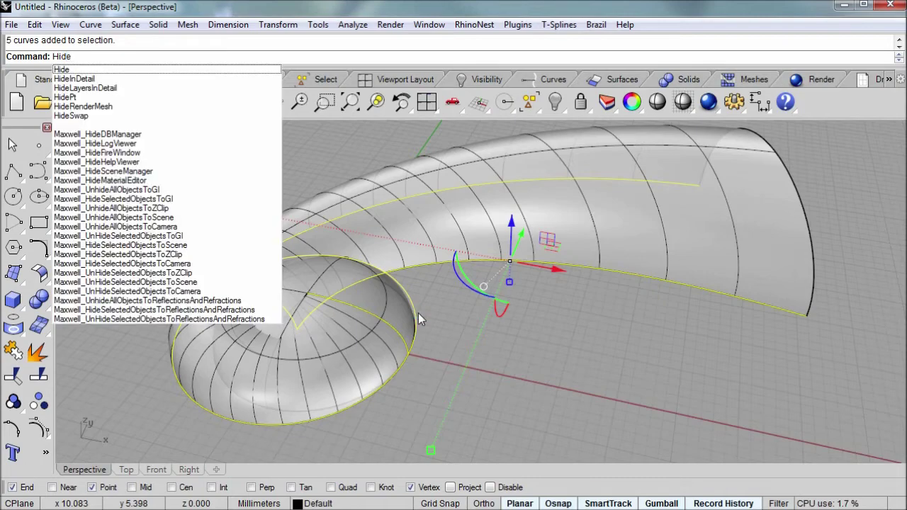
{"action": "key", "text": "Return"}
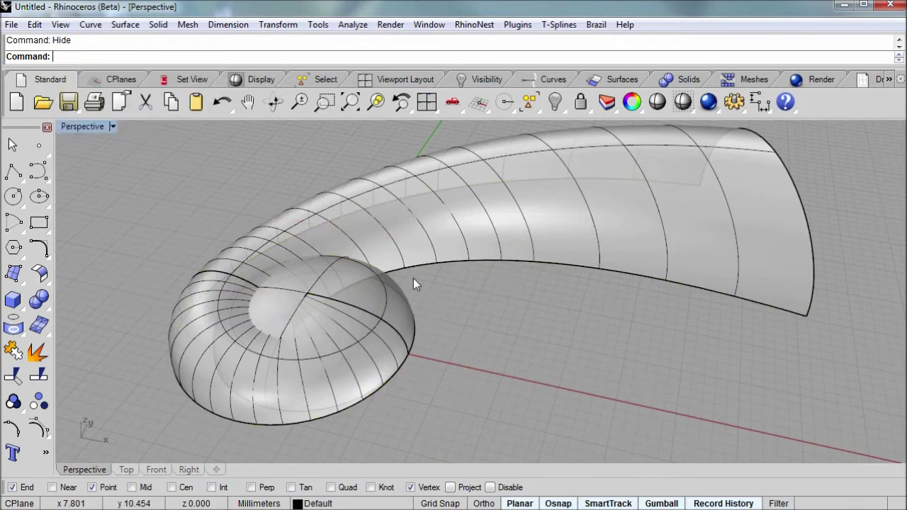
Join the spiral surface with the outer horn surface and inspect the inner dome.
{"action": "mouse_move", "coordinate": [414, 282]}
{"action": "right_mouse_down"}
{"action": "mouse_move", "coordinate": [385, 309]}
{"action": "mouse_move", "coordinate": [393, 307]}
{"action": "right_mouse_up"}
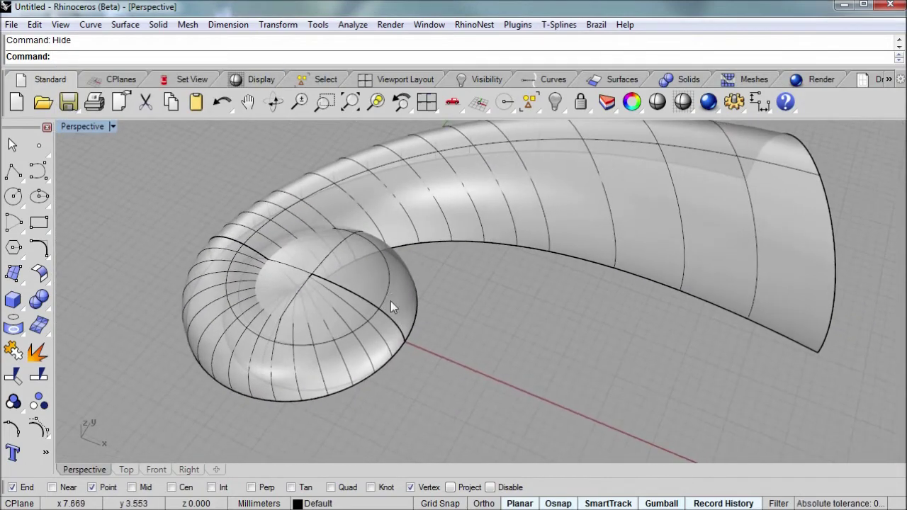
{"action": "left_click", "coordinate": [219, 267]}
{"action": "left_click", "coordinate": [264, 220], "text": "shift"}
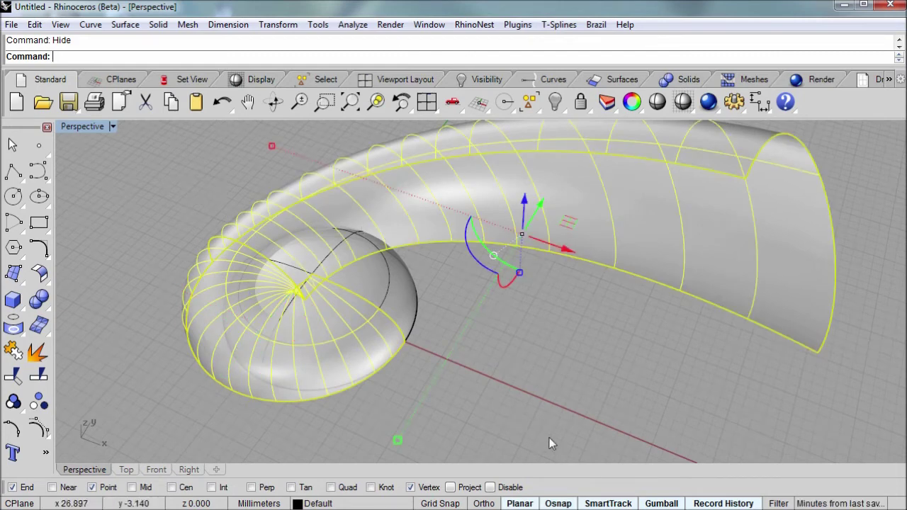
{"action": "key", "text": "Return"}
{"action": "left_click", "coordinate": [400, 299]}
{"action": "mouse_move", "coordinate": [400, 299]}
{"action": "right_mouse_down", "text": "shift"}
{"action": "mouse_move", "coordinate": [465, 312]}
{"action": "mouse_move", "coordinate": [398, 315]}
{"action": "right_mouse_up", "text": "shift"}
{"action": "left_click", "coordinate": [467, 312]}
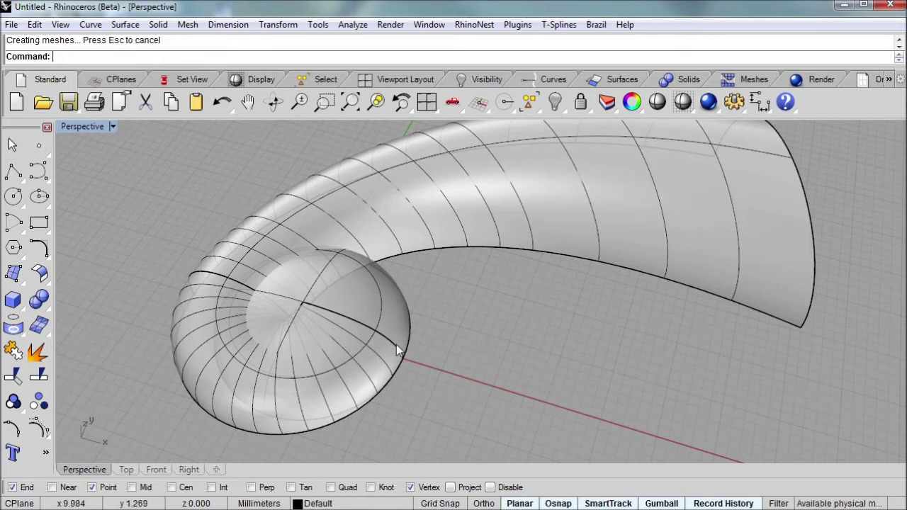
{"action": "right_click_drag", "start_coordinate": [396, 344], "coordinate": [371, 314]}
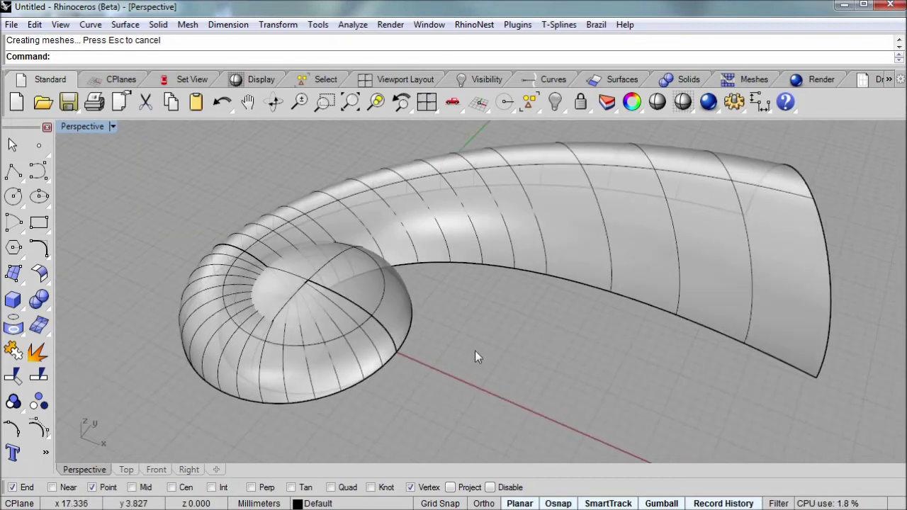
Window-select the whole shell as cutting objects for Trim.
{"action": "left_click_drag", "start_coordinate": [243, 216], "coordinate": [230, 204]}
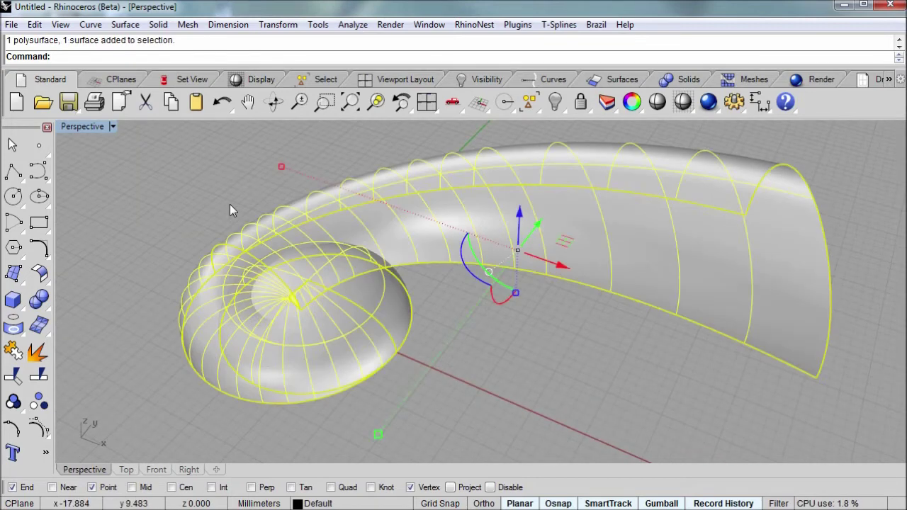
{"action": "left_click", "coordinate": [14, 377]}
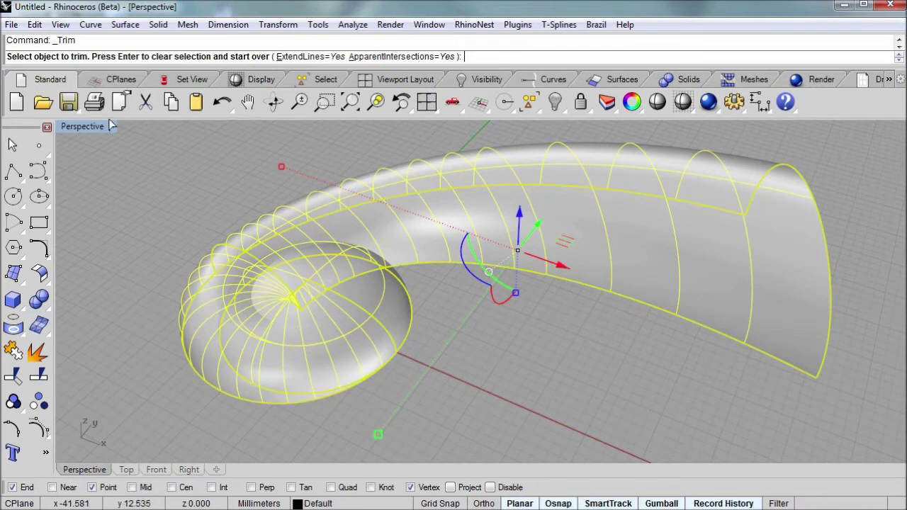
{"action": "double_click", "coordinate": [99, 127]}
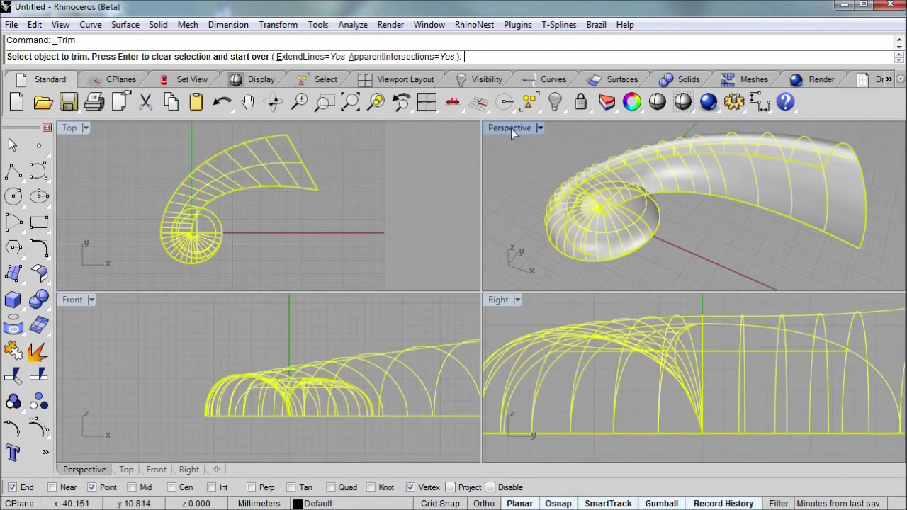
{"action": "right_click_drag", "start_coordinate": [616, 211], "coordinate": [603, 138]}
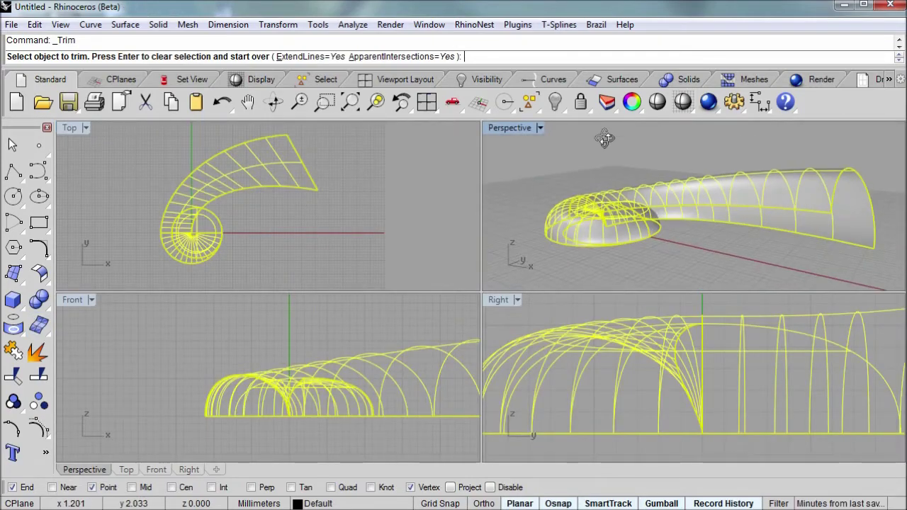
{"action": "double_click", "coordinate": [504, 127]}
{"action": "mouse_move", "coordinate": [488, 362]}
{"action": "right_mouse_down"}
{"action": "mouse_move", "coordinate": [441, 364]}
{"action": "mouse_move", "coordinate": [449, 354]}
{"action": "mouse_move", "coordinate": [415, 309]}
{"action": "mouse_move", "coordinate": [486, 245]}
{"action": "right_mouse_up"}
{"action": "scroll", "coordinate": [311, 329], "scroll_direction": "up", "scroll_amount": 1}
{"action": "scroll", "coordinate": [319, 333], "scroll_direction": "up", "scroll_amount": 2}
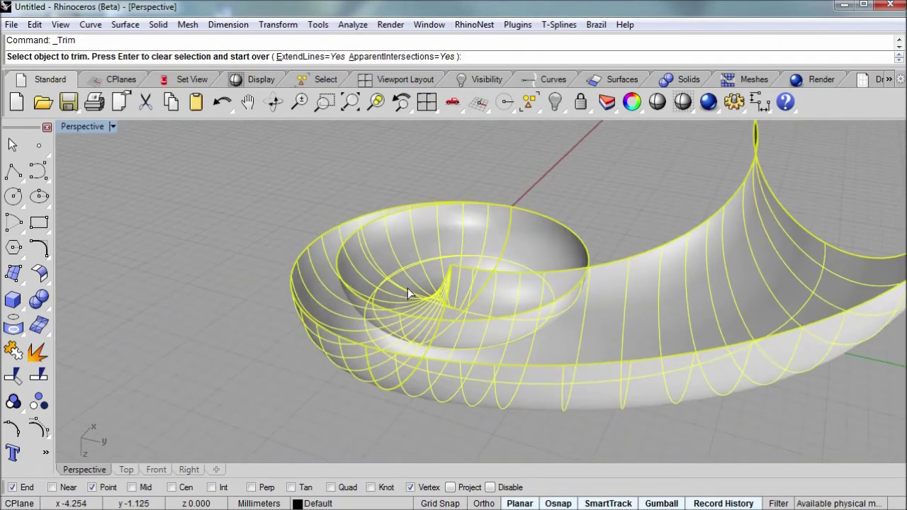
{"action": "scroll", "coordinate": [407, 288], "scroll_direction": "up", "scroll_amount": 2}
Set the Perspective view to Ghosted and pick the piece inside the bowl to trim.
{"action": "left_click", "coordinate": [90, 126]}
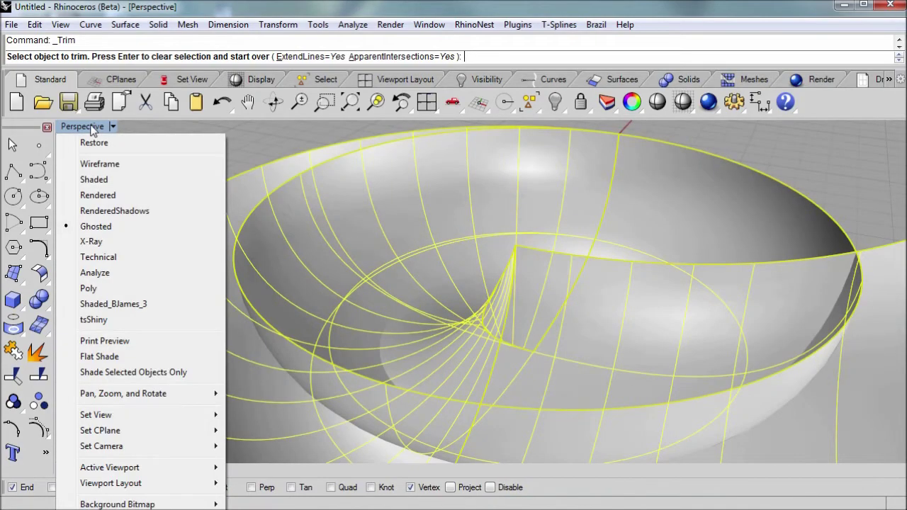
{"action": "left_click", "coordinate": [100, 232]}
{"action": "mouse_move", "coordinate": [332, 271]}
{"action": "right_mouse_down"}
{"action": "mouse_move", "coordinate": [356, 293]}
{"action": "mouse_move", "coordinate": [348, 246]}
{"action": "right_mouse_up"}
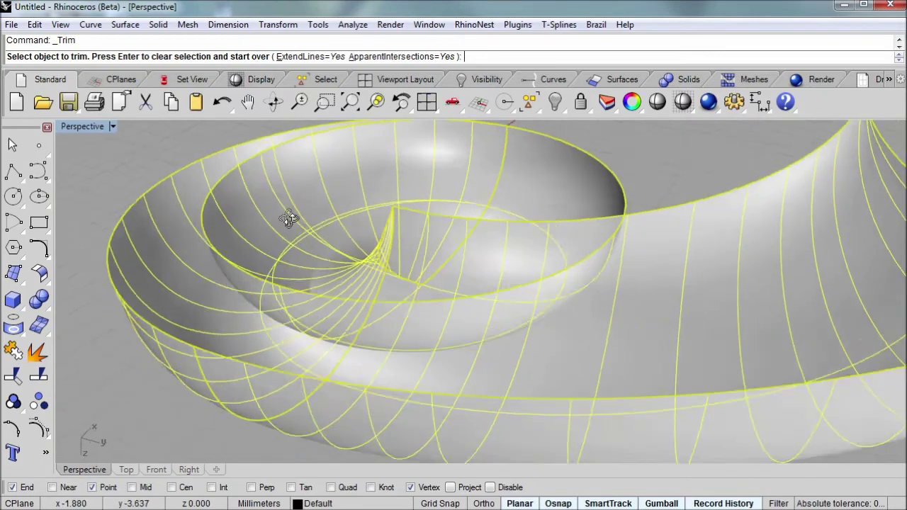
{"action": "mouse_move", "coordinate": [348, 246]}
{"action": "right_mouse_down"}
{"action": "mouse_move", "coordinate": [294, 226]}
{"action": "mouse_move", "coordinate": [307, 243]}
{"action": "mouse_move", "coordinate": [304, 259]}
{"action": "mouse_move", "coordinate": [294, 255]}
{"action": "right_mouse_up"}
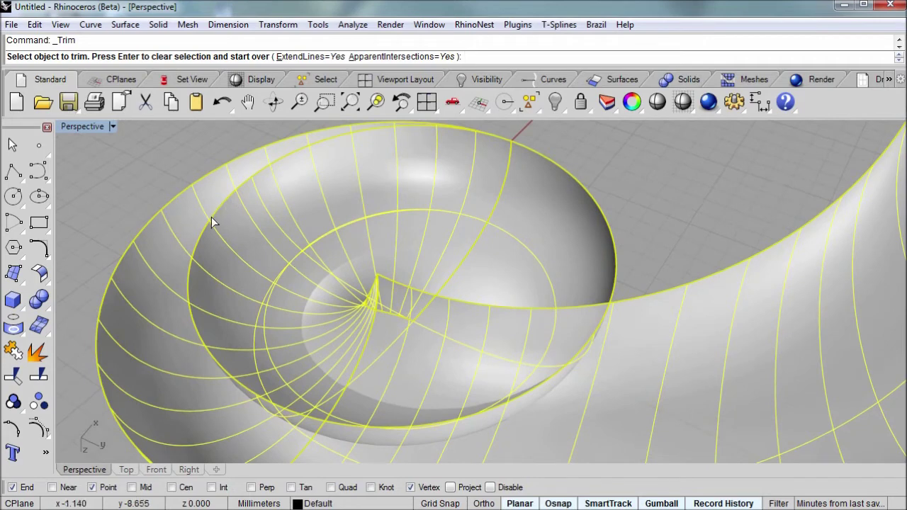
{"action": "left_click", "coordinate": [189, 278]}
{"action": "mouse_move", "coordinate": [189, 277]}
{"action": "right_mouse_down"}
{"action": "mouse_move", "coordinate": [405, 263]}
{"action": "mouse_move", "coordinate": [541, 210]}
{"action": "right_mouse_up"}
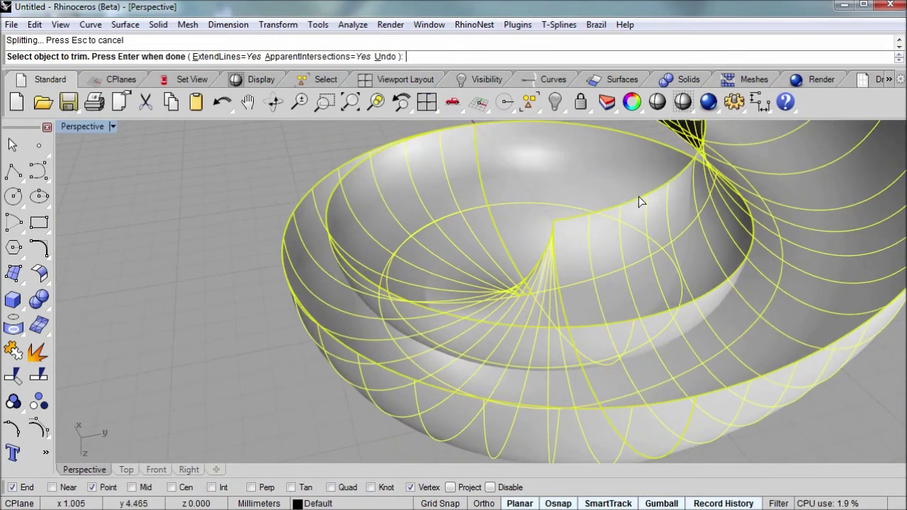
{"action": "mouse_move", "coordinate": [604, 208]}
{"action": "right_mouse_down"}
{"action": "mouse_move", "coordinate": [607, 196]}
{"action": "mouse_move", "coordinate": [634, 206]}
{"action": "mouse_move", "coordinate": [506, 203]}
{"action": "mouse_move", "coordinate": [607, 219]}
{"action": "mouse_move", "coordinate": [628, 257]}
{"action": "mouse_move", "coordinate": [648, 208]}
{"action": "mouse_move", "coordinate": [601, 218]}
{"action": "mouse_move", "coordinate": [639, 219]}
{"action": "mouse_move", "coordinate": [617, 170]}
{"action": "mouse_move", "coordinate": [623, 310]}
{"action": "mouse_move", "coordinate": [472, 348]}
{"action": "mouse_move", "coordinate": [465, 267]}
{"action": "mouse_move", "coordinate": [430, 255]}
{"action": "mouse_move", "coordinate": [524, 230]}
{"action": "mouse_move", "coordinate": [449, 237]}
{"action": "mouse_move", "coordinate": [460, 229]}
{"action": "right_mouse_up"}
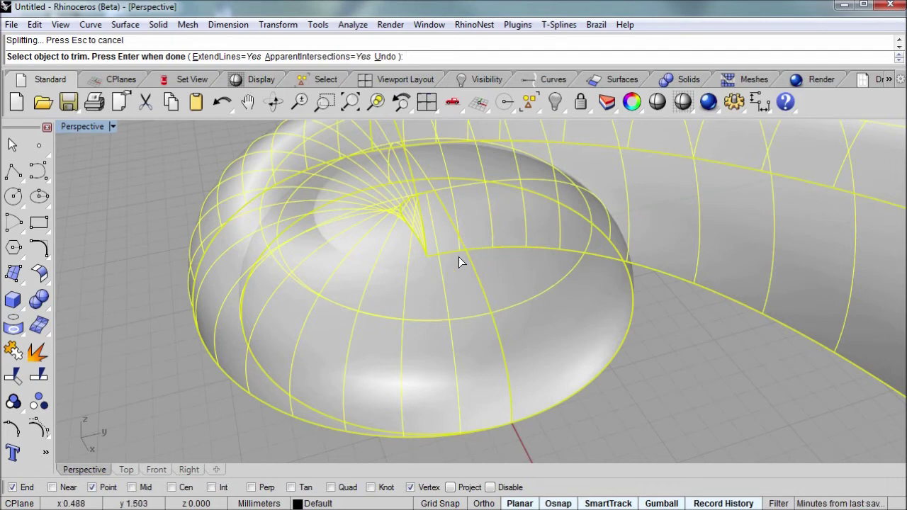
{"action": "mouse_move", "coordinate": [459, 263]}
{"action": "right_mouse_down"}
{"action": "mouse_move", "coordinate": [486, 248]}
{"action": "mouse_move", "coordinate": [425, 248]}
{"action": "mouse_move", "coordinate": [446, 273]}
{"action": "mouse_move", "coordinate": [443, 265]}
{"action": "right_mouse_up"}
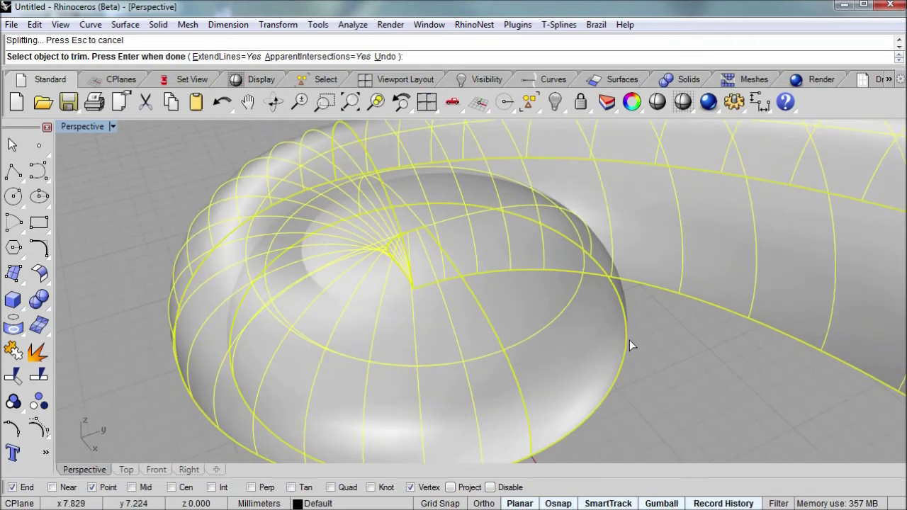
Finish the trim and intersect the dome with the spiral surface to get intersection curves.
{"action": "key", "text": "Return"}
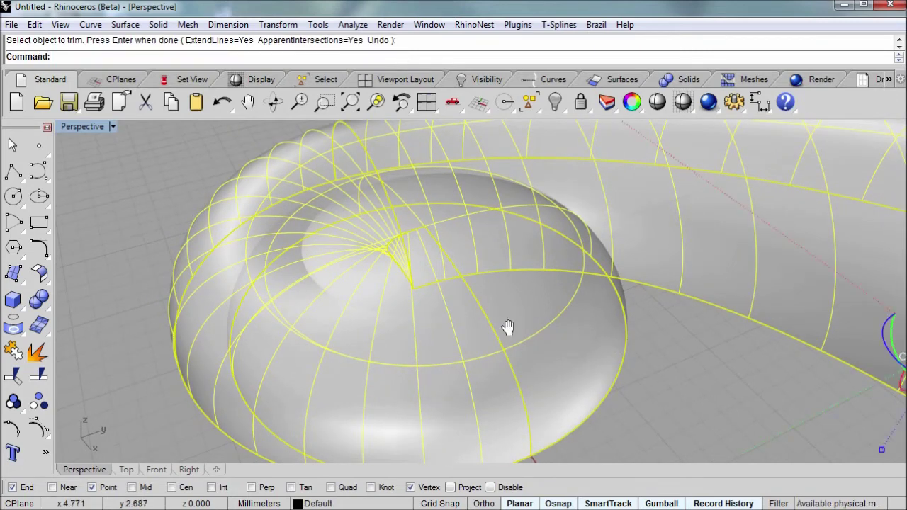
{"action": "mouse_move", "coordinate": [507, 326]}
{"action": "right_mouse_down"}
{"action": "mouse_move", "coordinate": [611, 336]}
{"action": "mouse_move", "coordinate": [496, 252]}
{"action": "mouse_move", "coordinate": [404, 308]}
{"action": "right_mouse_up"}
{"action": "key", "text": "Escape"}
{"action": "scroll", "coordinate": [499, 255], "scroll_direction": "down", "scroll_amount": 2}
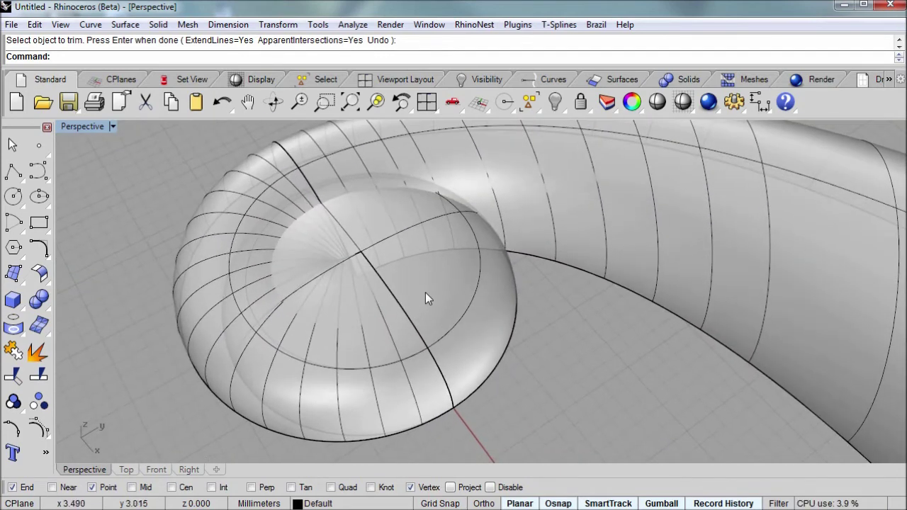
{"action": "left_click", "coordinate": [428, 291]}
{"action": "left_click", "coordinate": [231, 194]}
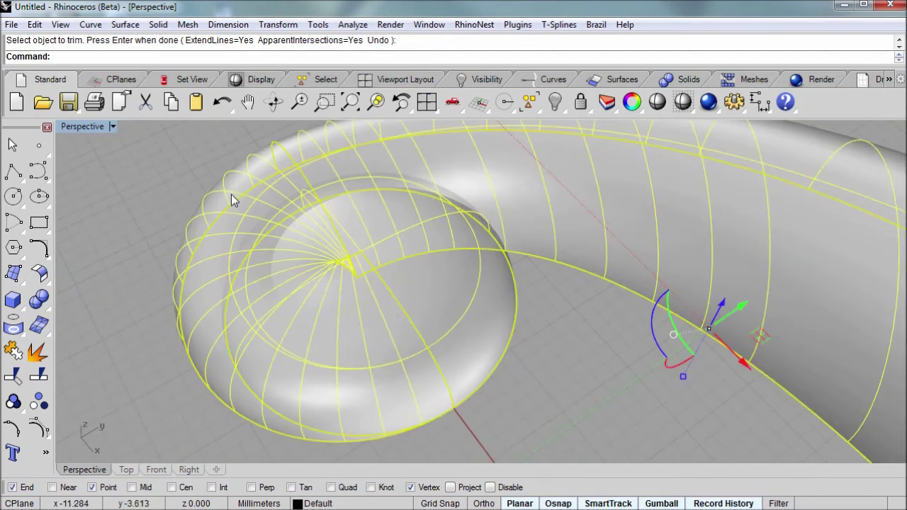
{"action": "type", "text": "In"}
{"action": "type", "text": "ters"}
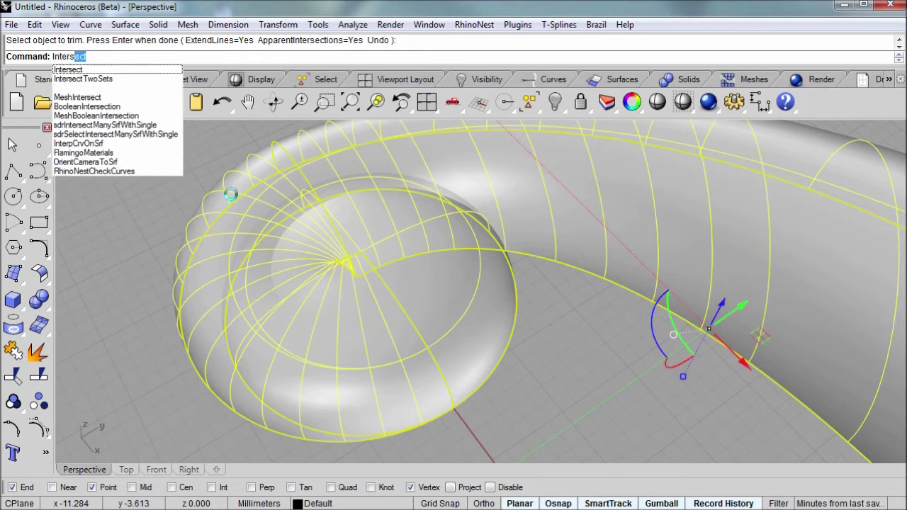
{"action": "key", "text": "Return"}
Select the yellow intersection curve lying on the dome for extending.
{"action": "mouse_move", "coordinate": [379, 283]}
{"action": "right_mouse_down"}
{"action": "mouse_move", "coordinate": [379, 298]}
{"action": "mouse_move", "coordinate": [345, 297]}
{"action": "right_mouse_up"}
{"action": "scroll", "coordinate": [355, 315], "scroll_direction": "up", "scroll_amount": 5}
{"action": "scroll", "coordinate": [351, 282], "scroll_direction": "up", "scroll_amount": 2}
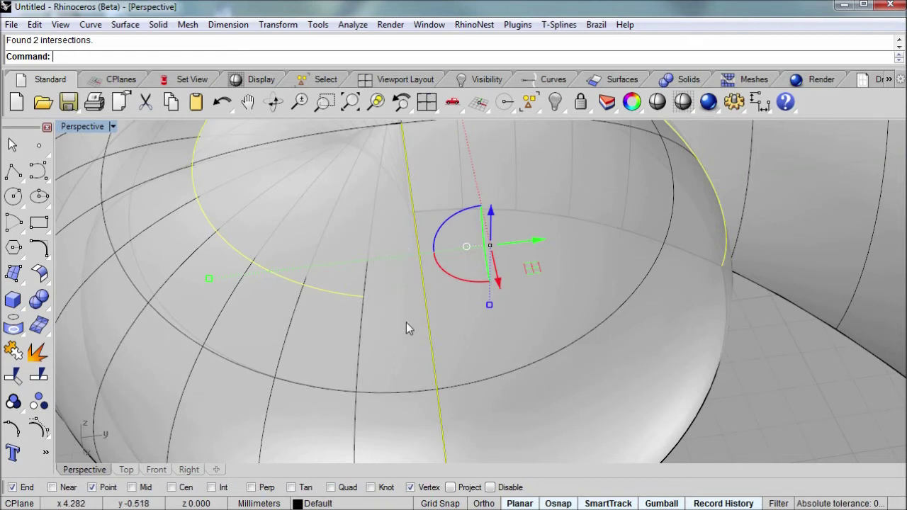
{"action": "right_click_drag", "start_coordinate": [391, 336], "coordinate": [372, 301]}
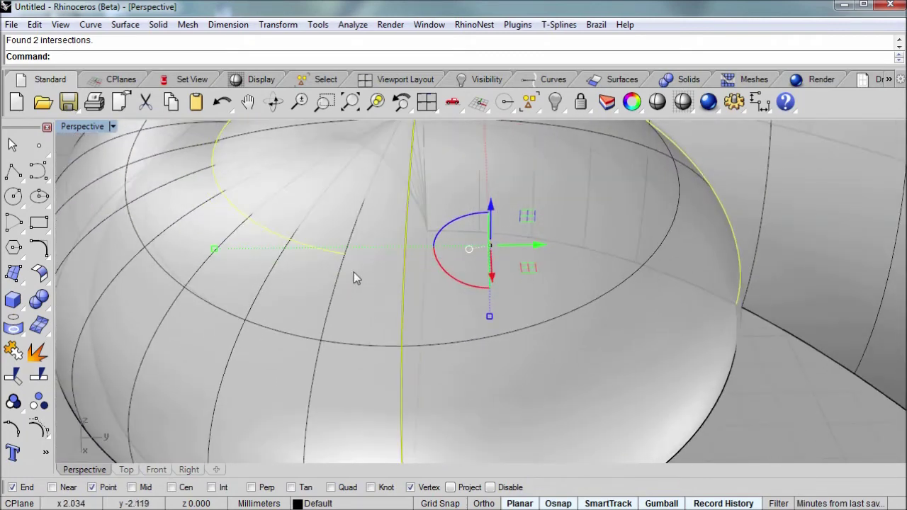
{"action": "left_click", "coordinate": [331, 256]}
{"action": "mouse_move", "coordinate": [331, 256]}
{"action": "right_mouse_down"}
{"action": "mouse_move", "coordinate": [316, 285]}
{"action": "mouse_move", "coordinate": [300, 283]}
{"action": "right_mouse_up"}
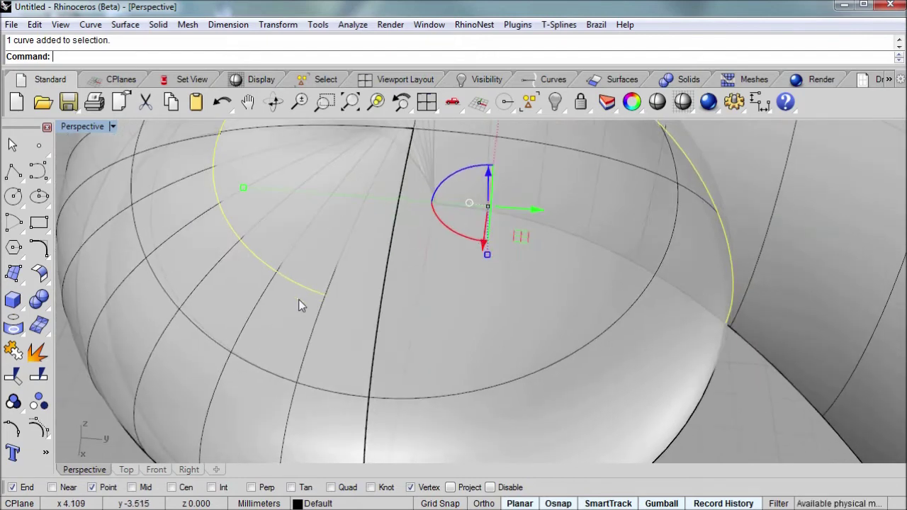
{"action": "type", "text": "ExtendCrvOnSrf"}
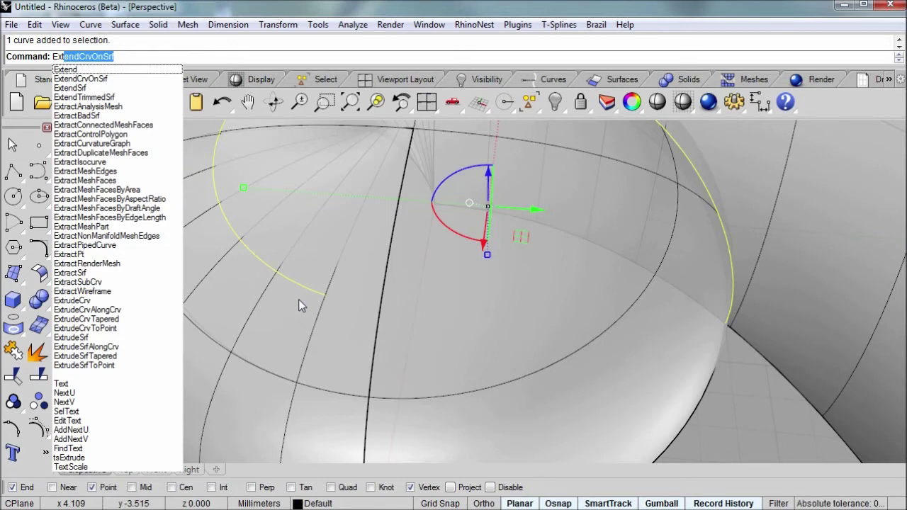
Try ExtendCrvOnSrf on the dome; it fails because one curve end is off the surface.
{"action": "key", "text": "Return"}
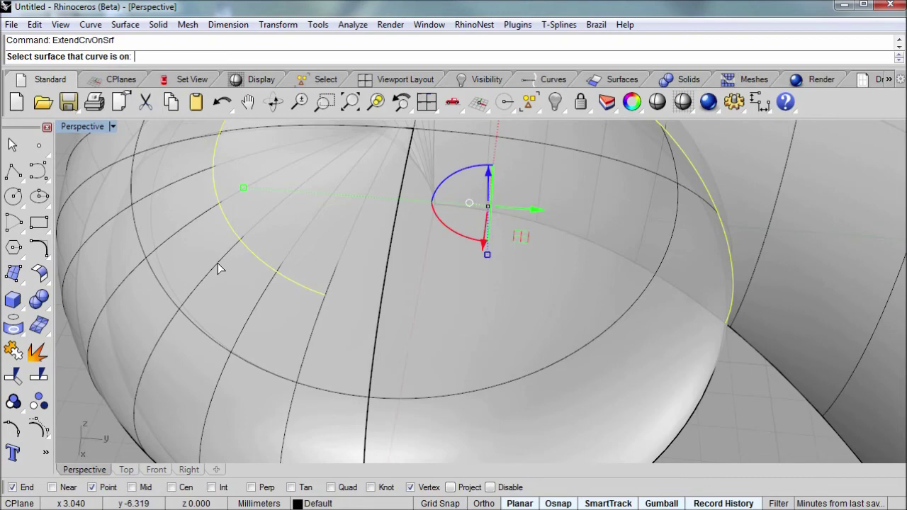
{"action": "left_click", "coordinate": [218, 263]}
{"action": "mouse_move", "coordinate": [318, 334]}
{"action": "right_mouse_down"}
{"action": "mouse_move", "coordinate": [273, 265]}
{"action": "mouse_move", "coordinate": [359, 308]}
{"action": "mouse_move", "coordinate": [304, 296]}
{"action": "mouse_move", "coordinate": [338, 316]}
{"action": "mouse_move", "coordinate": [346, 338]}
{"action": "mouse_move", "coordinate": [327, 305]}
{"action": "mouse_move", "coordinate": [340, 330]}
{"action": "right_mouse_up"}
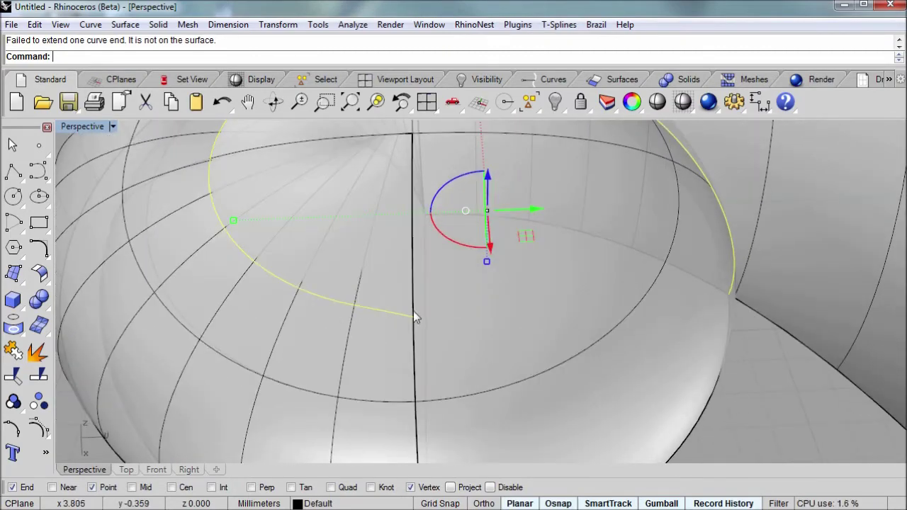
{"action": "scroll", "coordinate": [380, 361], "scroll_direction": "down", "scroll_amount": 1}
{"action": "scroll", "coordinate": [380, 361], "scroll_direction": "down", "scroll_amount": 2}
{"action": "scroll", "coordinate": [380, 362], "scroll_direction": "down", "scroll_amount": 1}
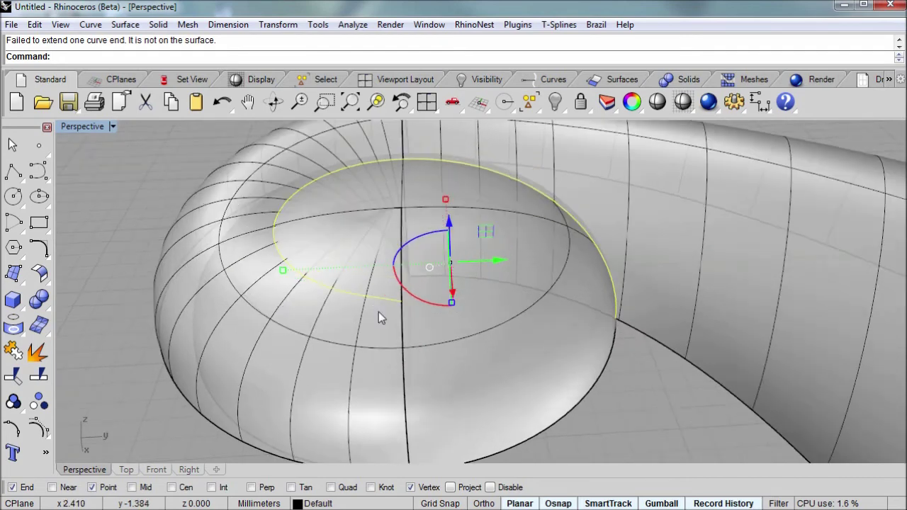
Trim away the surface portions inside the yellow curve and delete that leftover curve.
{"action": "left_click", "coordinate": [19, 381]}
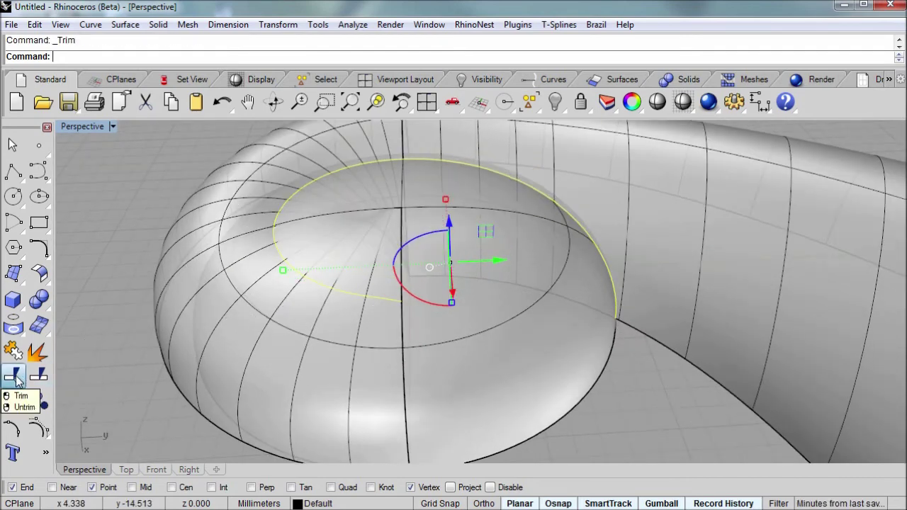
{"action": "mouse_move", "coordinate": [434, 347]}
{"action": "right_mouse_down"}
{"action": "mouse_move", "coordinate": [452, 292]}
{"action": "mouse_move", "coordinate": [447, 385]}
{"action": "mouse_move", "coordinate": [446, 302]}
{"action": "mouse_move", "coordinate": [447, 314]}
{"action": "mouse_move", "coordinate": [474, 270]}
{"action": "mouse_move", "coordinate": [387, 286]}
{"action": "right_mouse_up"}
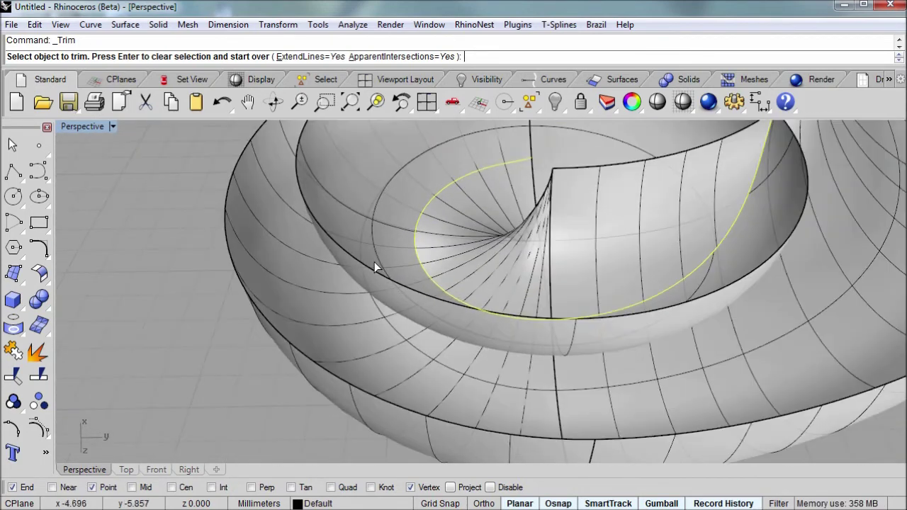
{"action": "left_click", "coordinate": [367, 265]}
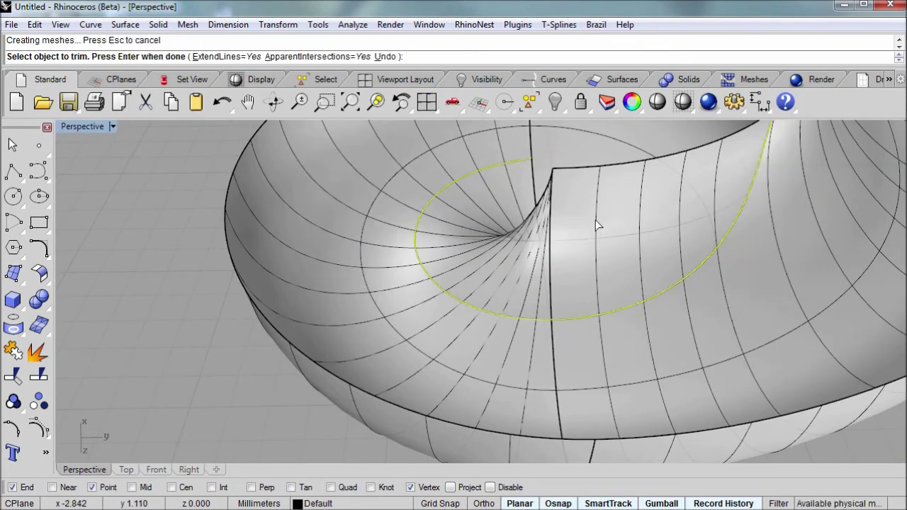
{"action": "left_click", "coordinate": [600, 190]}
{"action": "mouse_move", "coordinate": [585, 203]}
{"action": "right_mouse_down"}
{"action": "mouse_move", "coordinate": [518, 265]}
{"action": "mouse_move", "coordinate": [516, 308]}
{"action": "mouse_move", "coordinate": [585, 296]}
{"action": "mouse_move", "coordinate": [588, 194]}
{"action": "mouse_move", "coordinate": [588, 318]}
{"action": "mouse_move", "coordinate": [451, 271]}
{"action": "mouse_move", "coordinate": [573, 247]}
{"action": "mouse_move", "coordinate": [449, 374]}
{"action": "mouse_move", "coordinate": [465, 340]}
{"action": "mouse_move", "coordinate": [579, 336]}
{"action": "mouse_move", "coordinate": [489, 312]}
{"action": "mouse_move", "coordinate": [522, 251]}
{"action": "right_mouse_up"}
{"action": "key", "text": "Return"}
{"action": "key", "text": "Delete"}
{"action": "left_click", "coordinate": [522, 251]}
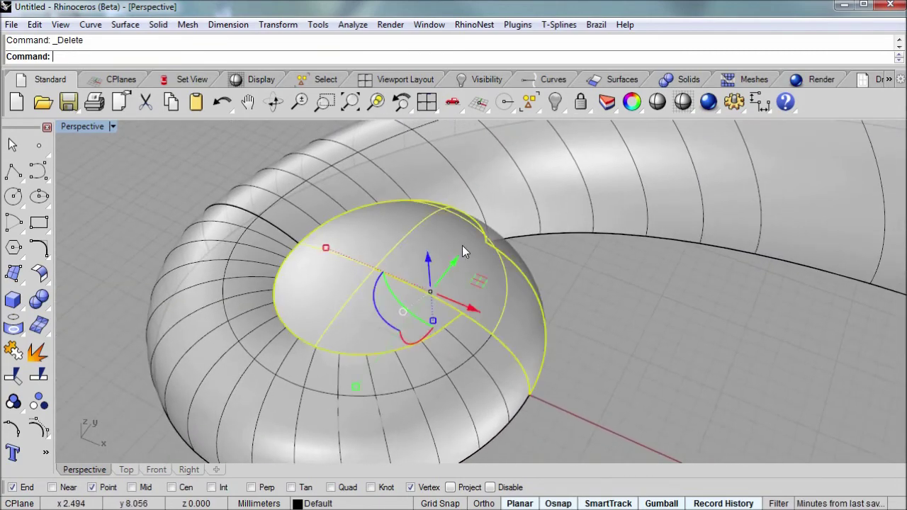
Join the spiral tube surface and the trimmed dome cap into one horn object.
{"action": "left_click", "coordinate": [421, 162]}
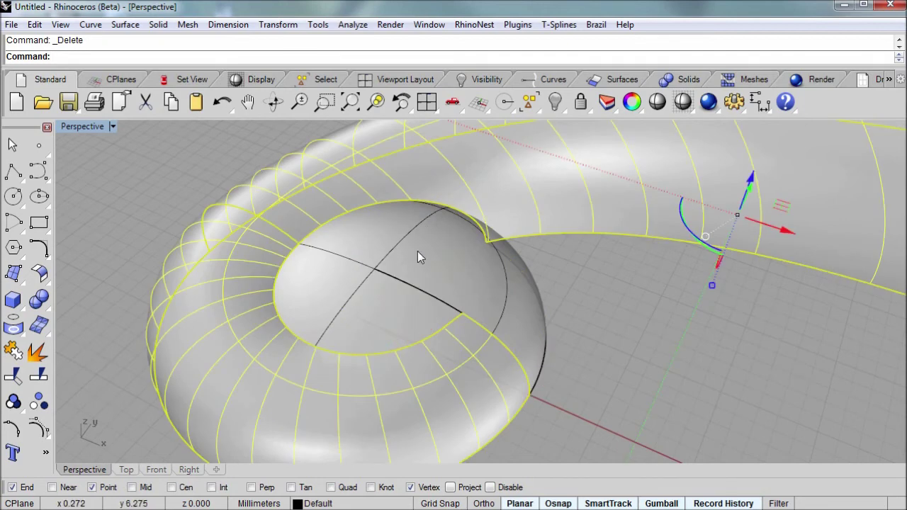
{"action": "left_click", "coordinate": [433, 262], "text": "shift"}
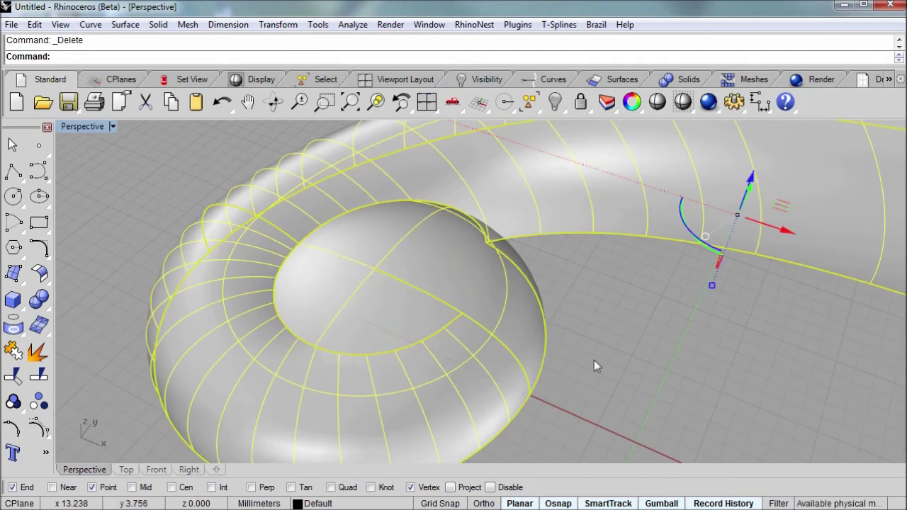
{"action": "type", "text": "J"}
{"action": "key", "text": "Return"}
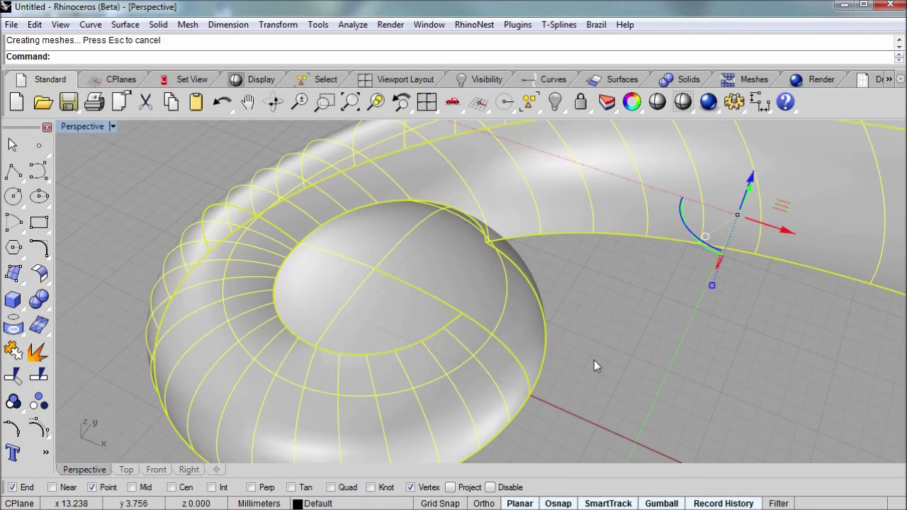
{"action": "right_click_drag", "start_coordinate": [593, 349], "coordinate": [467, 324]}
{"action": "key", "text": "Escape"}
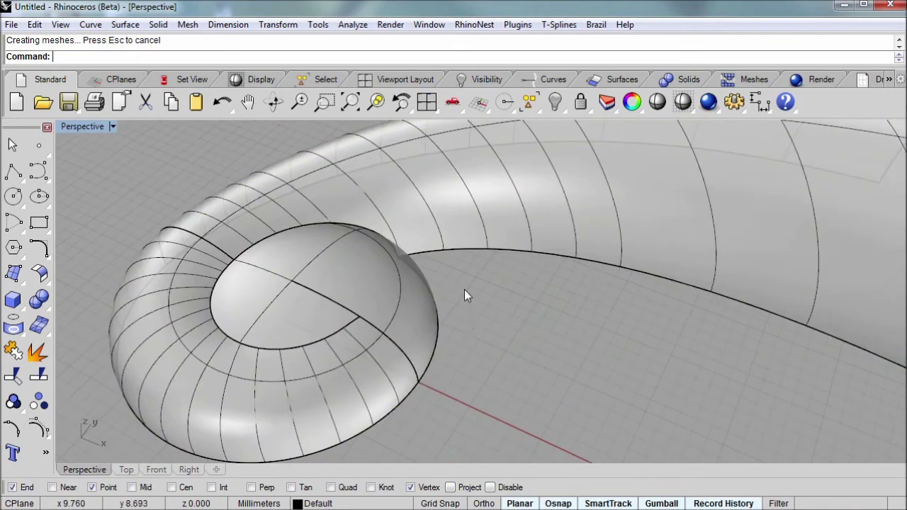
{"action": "scroll", "coordinate": [491, 332], "scroll_direction": "up", "scroll_amount": 3}
{"action": "scroll", "coordinate": [491, 332], "scroll_direction": "down", "scroll_amount": 4}
{"action": "mouse_move", "coordinate": [489, 319]}
{"action": "right_mouse_down"}
{"action": "mouse_move", "coordinate": [513, 291]}
{"action": "mouse_move", "coordinate": [486, 354]}
{"action": "mouse_move", "coordinate": [482, 298]}
{"action": "right_mouse_up"}
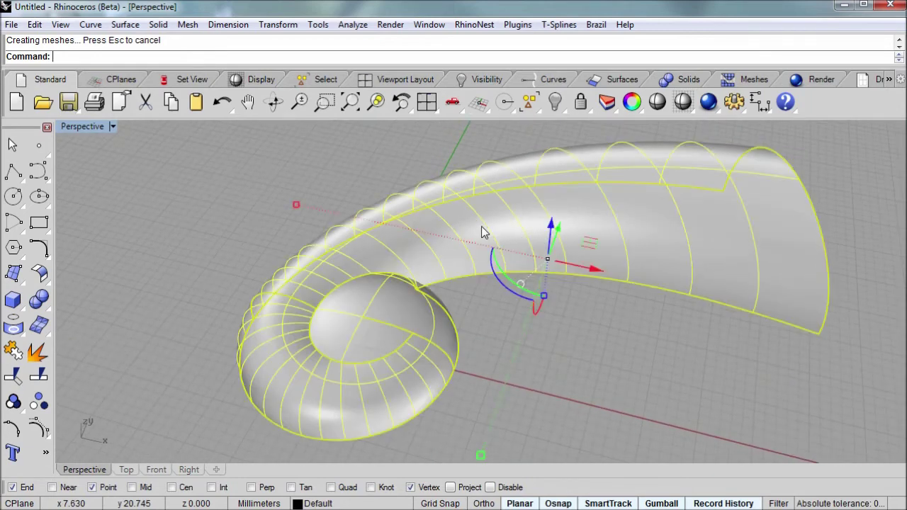
{"action": "left_click", "coordinate": [481, 226]}
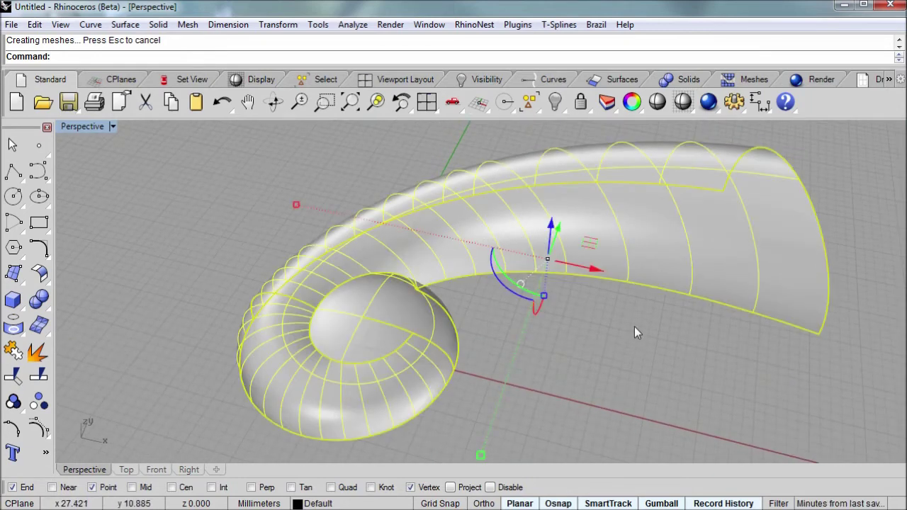
Run ShowEdges: 10 edges, 5 naked along the rim, no non-manifold; then close the panel.
{"action": "type", "text": "ShowE"}
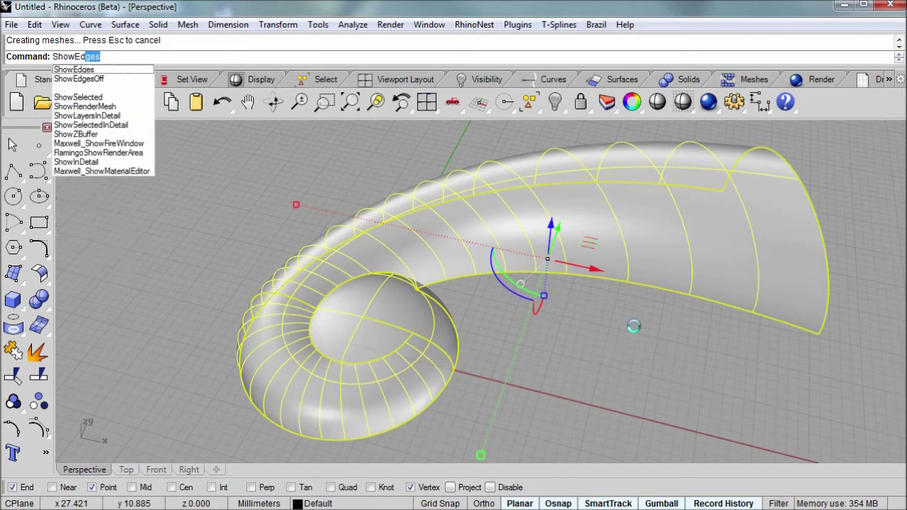
{"action": "type", "text": "dg"}
{"action": "key", "text": "Return"}
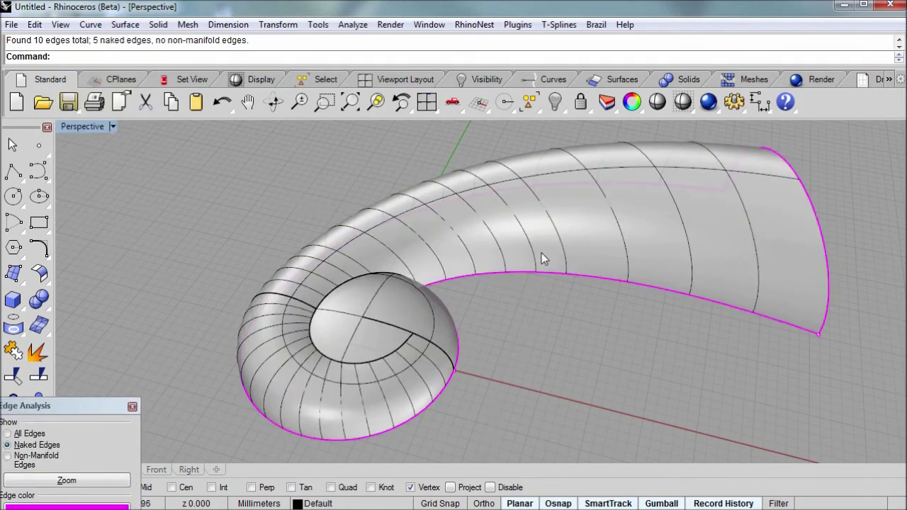
{"action": "scroll", "coordinate": [363, 326], "scroll_direction": "up", "scroll_amount": 3}
{"action": "scroll", "coordinate": [363, 326], "scroll_direction": "down", "scroll_amount": 3}
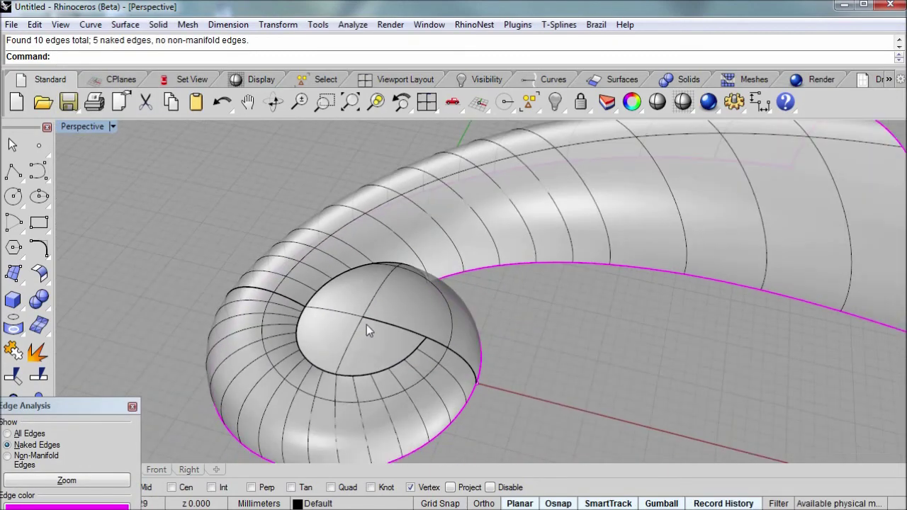
{"action": "right_click_drag", "start_coordinate": [366, 324], "coordinate": [376, 292], "text": "shift"}
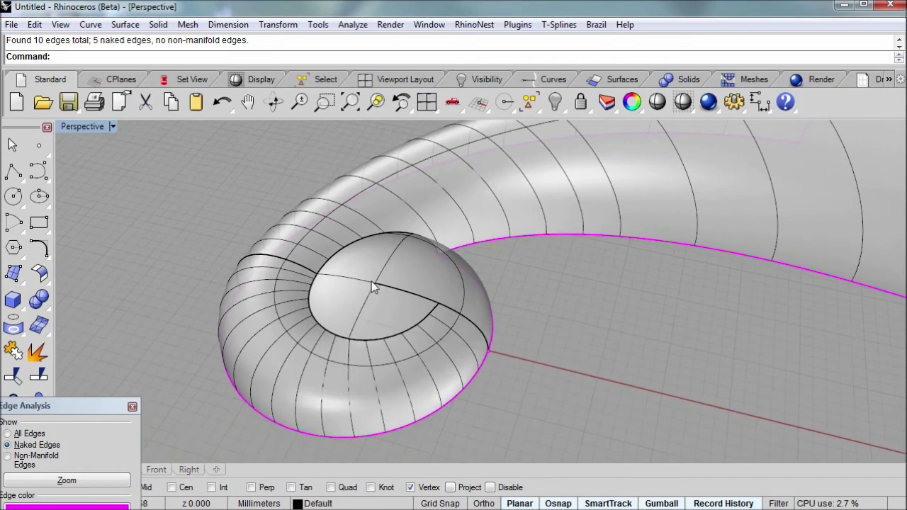
{"action": "mouse_move", "coordinate": [374, 282]}
{"action": "right_mouse_down"}
{"action": "mouse_move", "coordinate": [378, 316]}
{"action": "mouse_move", "coordinate": [380, 286]}
{"action": "mouse_move", "coordinate": [435, 259]}
{"action": "mouse_move", "coordinate": [408, 314]}
{"action": "mouse_move", "coordinate": [403, 302]}
{"action": "mouse_move", "coordinate": [371, 311]}
{"action": "mouse_move", "coordinate": [394, 283]}
{"action": "mouse_move", "coordinate": [348, 290]}
{"action": "mouse_move", "coordinate": [324, 318]}
{"action": "mouse_move", "coordinate": [324, 330]}
{"action": "mouse_move", "coordinate": [381, 360]}
{"action": "mouse_move", "coordinate": [373, 364]}
{"action": "mouse_move", "coordinate": [369, 335]}
{"action": "right_mouse_up"}
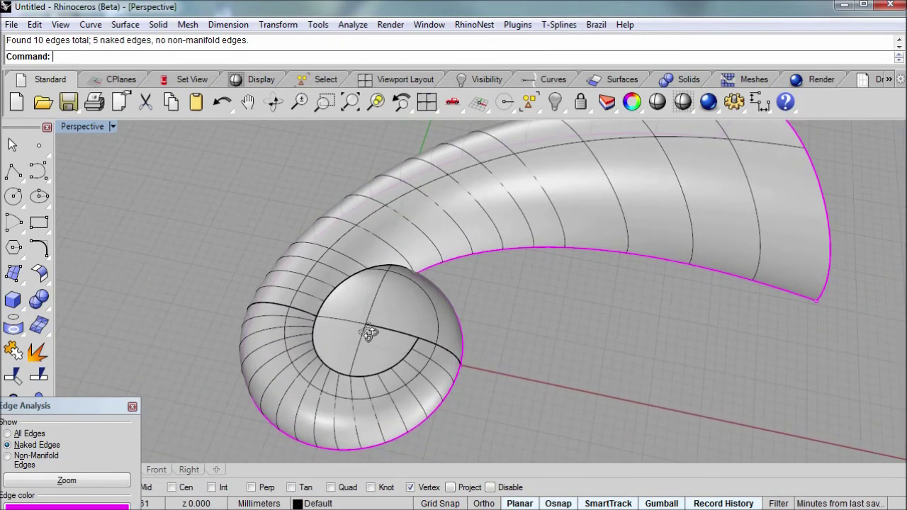
{"action": "left_click_drag", "start_coordinate": [90, 406], "coordinate": [174, 196]}
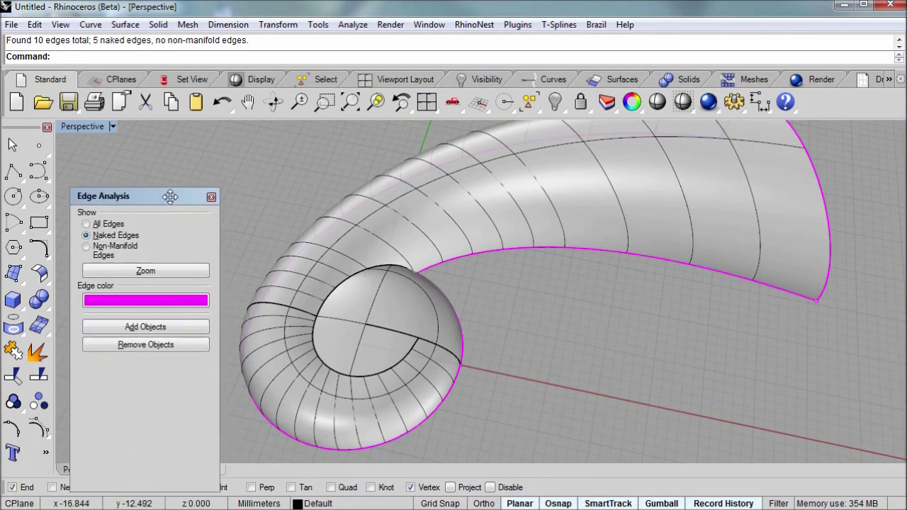
{"action": "mouse_move", "coordinate": [395, 337]}
{"action": "right_mouse_down"}
{"action": "mouse_move", "coordinate": [390, 325]}
{"action": "mouse_move", "coordinate": [446, 282]}
{"action": "mouse_move", "coordinate": [451, 401]}
{"action": "right_mouse_up"}
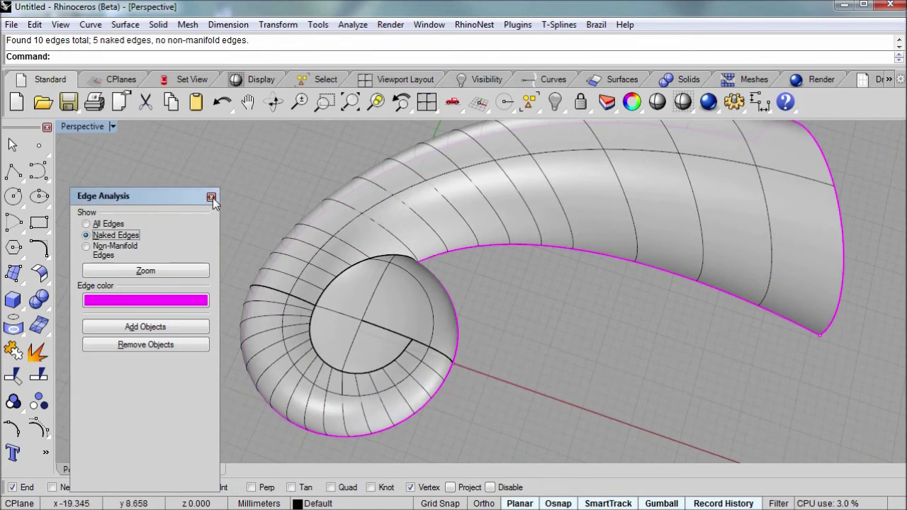
{"action": "left_click", "coordinate": [211, 197]}
{"action": "left_click", "coordinate": [365, 261]}
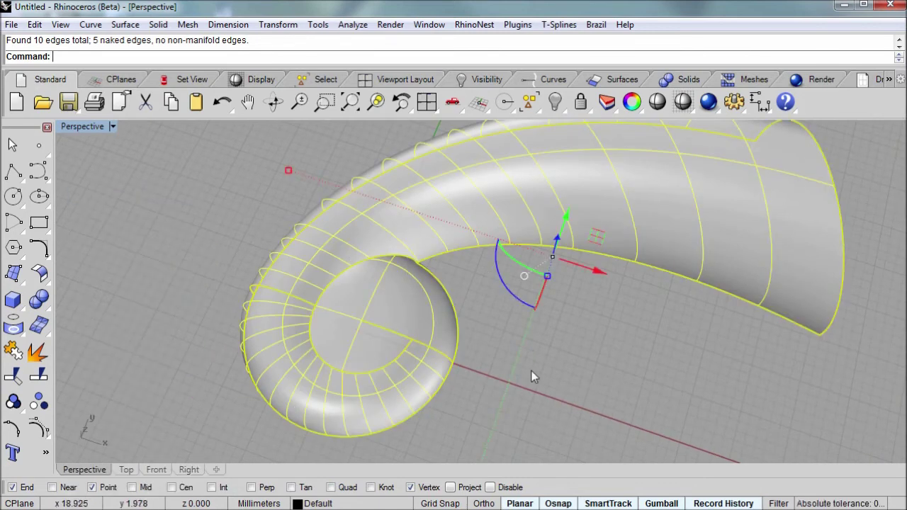
Apply the brushed-silver EMap display to the ornament.
{"action": "type", "text": "EMap"}
{"action": "key", "text": "Return"}
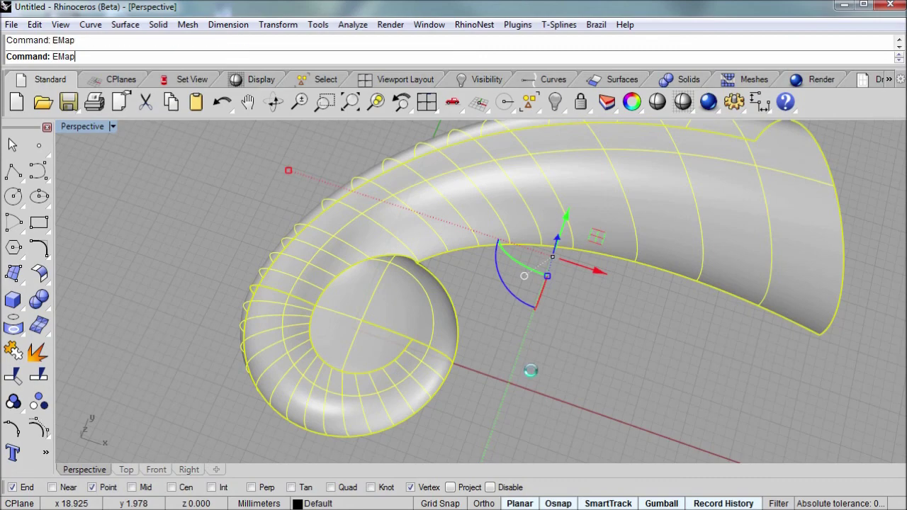
{"action": "right_click_drag", "start_coordinate": [472, 326], "coordinate": [156, 227]}
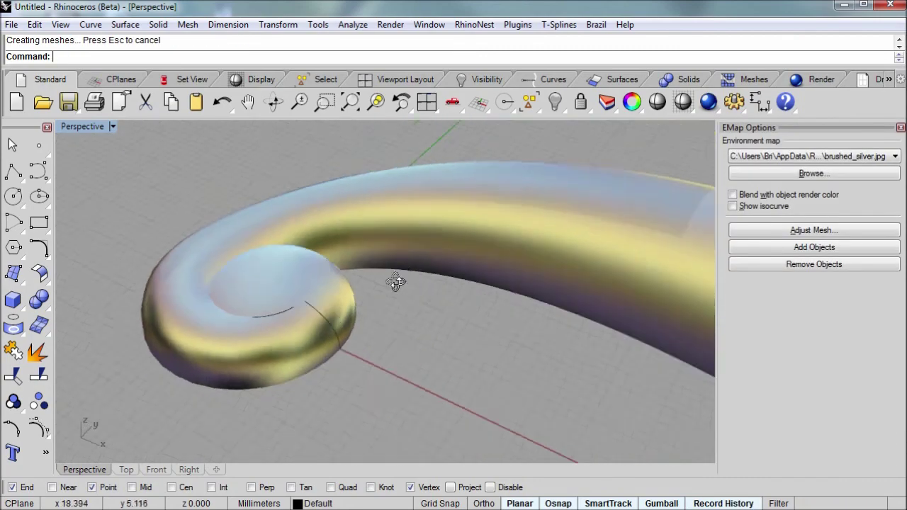
Window-select and delete the two leftover curves.
{"action": "mouse_move", "coordinate": [115, 179]}
{"action": "left_mouse_down"}
{"action": "mouse_move", "coordinate": [213, 273]}
{"action": "mouse_move", "coordinate": [343, 444]}
{"action": "left_mouse_up"}
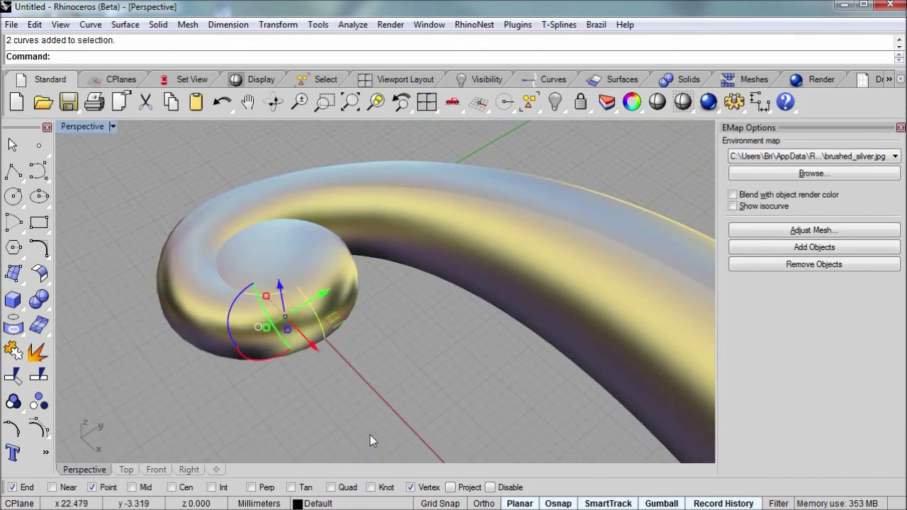
{"action": "key", "text": "Delete"}
{"action": "mouse_move", "coordinate": [362, 319]}
{"action": "right_mouse_down"}
{"action": "mouse_move", "coordinate": [401, 388]}
{"action": "mouse_move", "coordinate": [644, 237]}
{"action": "mouse_move", "coordinate": [440, 322]}
{"action": "mouse_move", "coordinate": [486, 298]}
{"action": "mouse_move", "coordinate": [319, 360]}
{"action": "mouse_move", "coordinate": [298, 356]}
{"action": "mouse_move", "coordinate": [291, 344]}
{"action": "right_mouse_up"}
{"action": "scroll", "coordinate": [291, 344], "scroll_direction": "up", "scroll_amount": 3}
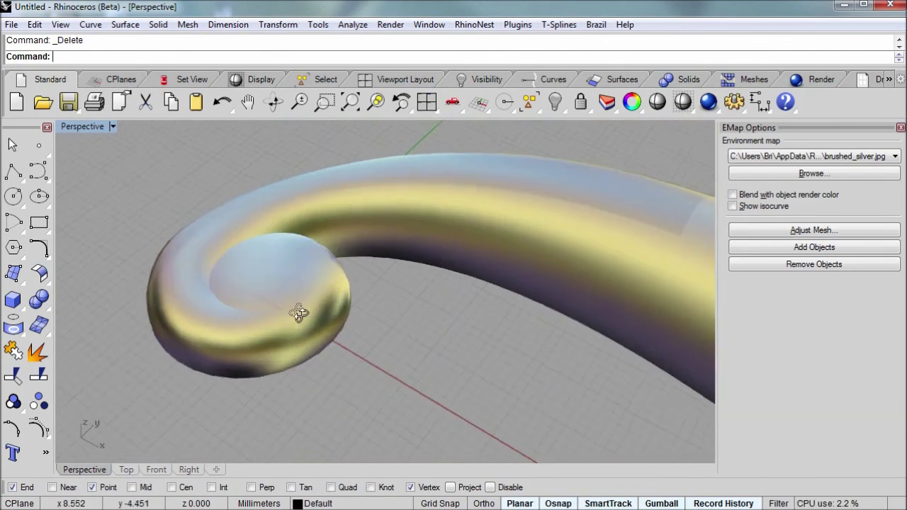